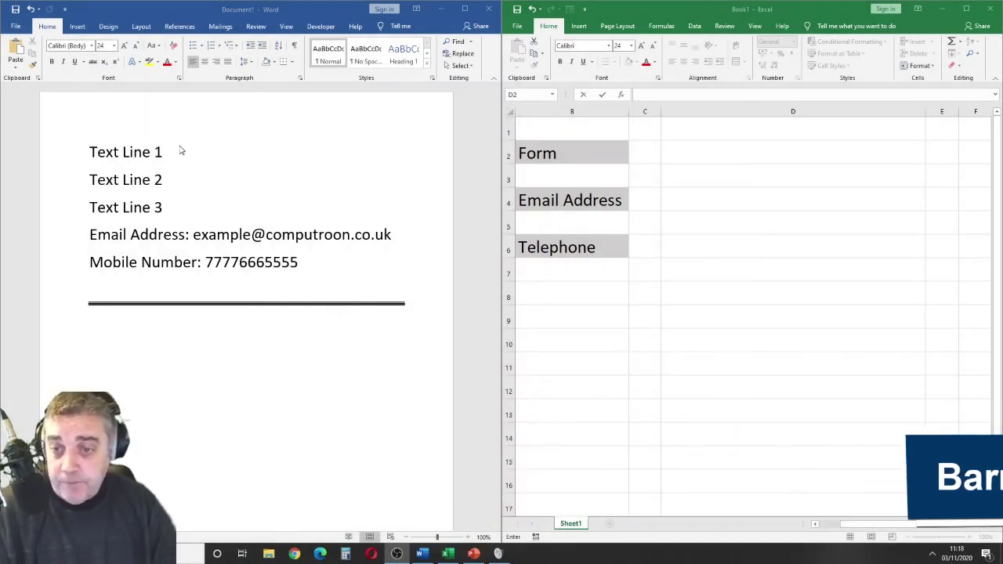
# Copy Text Line 1 and then Text Line 2 to the clipboard.
pyautogui.tripleClick(145, 152)
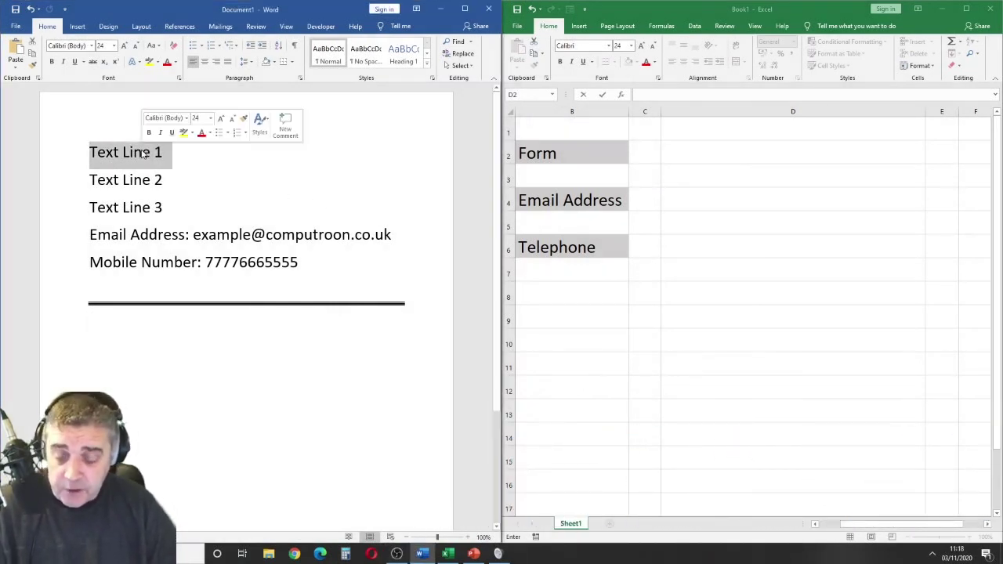
pyautogui.hotkey('ctrl', 'c')
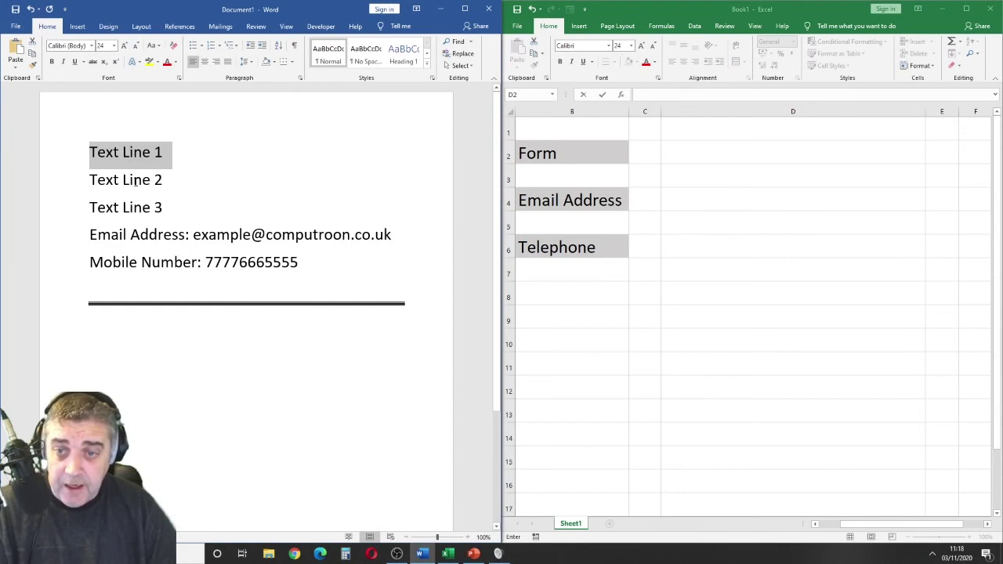
pyautogui.tripleClick(135, 180)
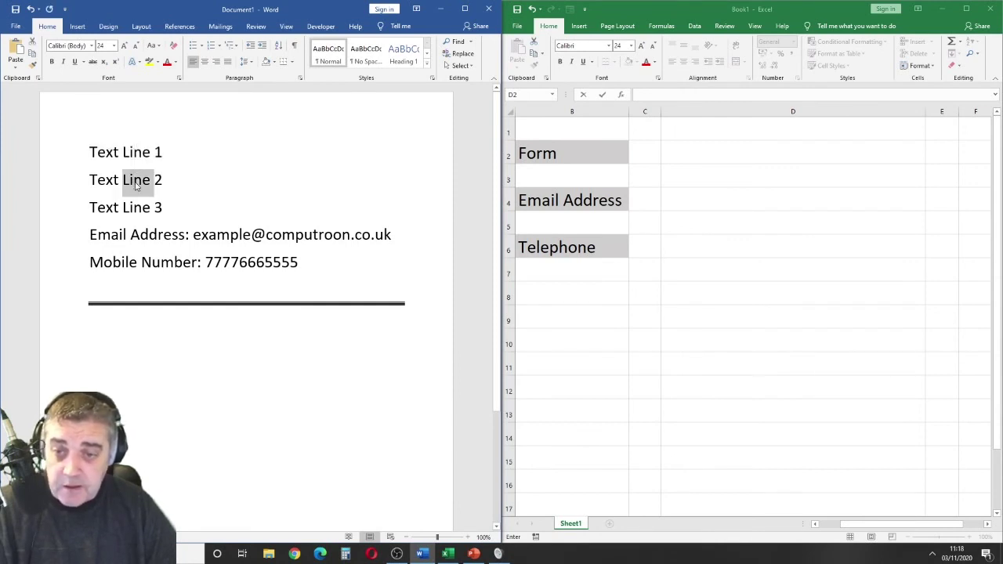
pyautogui.hotkey('ctrl', 'c')
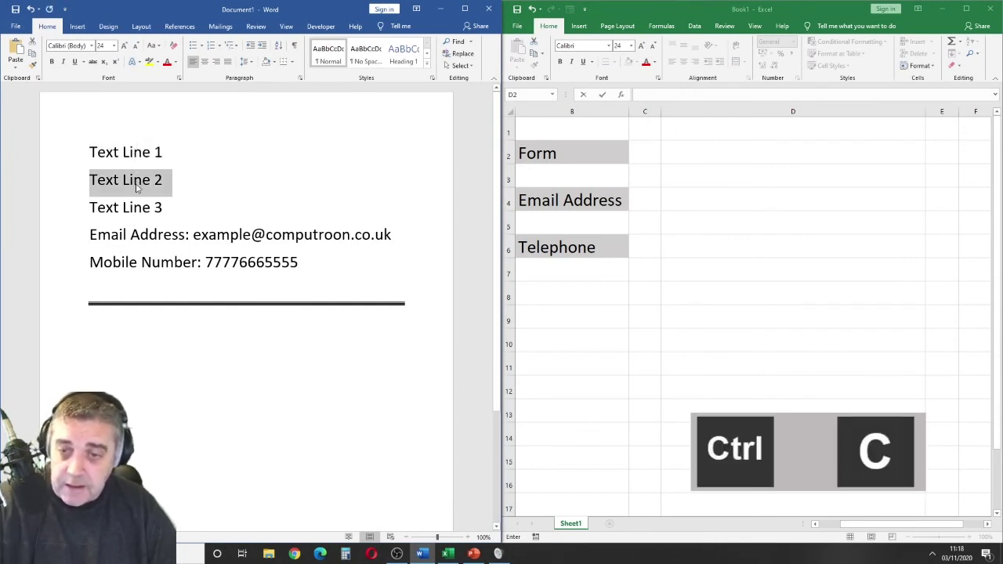
# Paste Text Line 2 below the horizontal rule, then delete the pasted text again.
pyautogui.click(145, 331)
pyautogui.hotkey('ctrl', 'v')
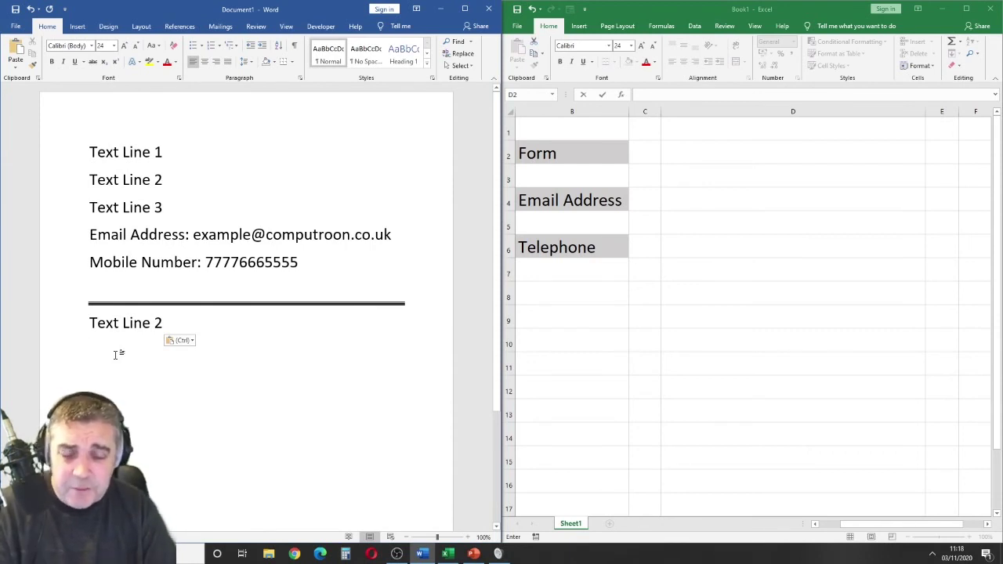
pyautogui.moveTo(104, 363); pyautogui.dragTo(90, 323)
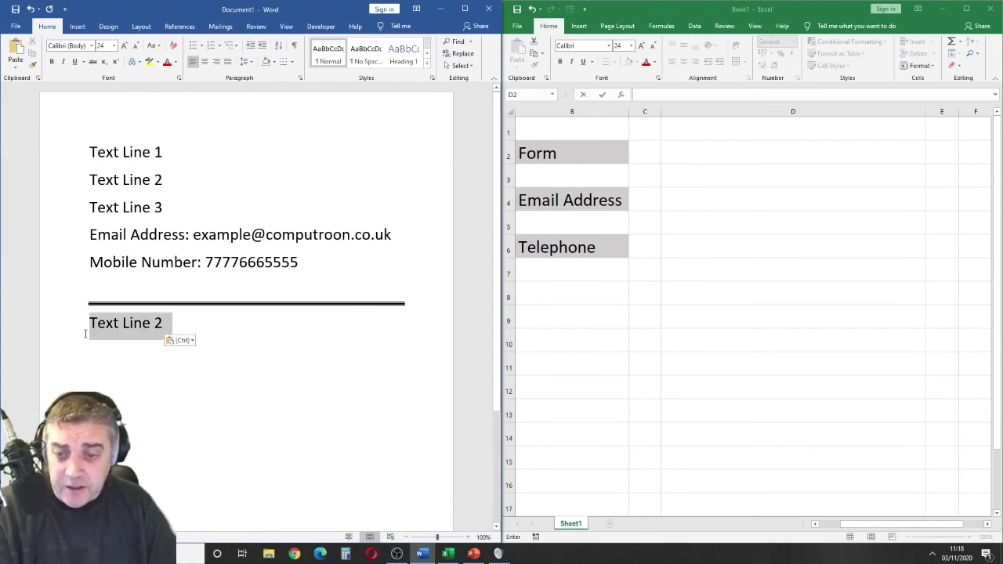
pyautogui.press('Delete')
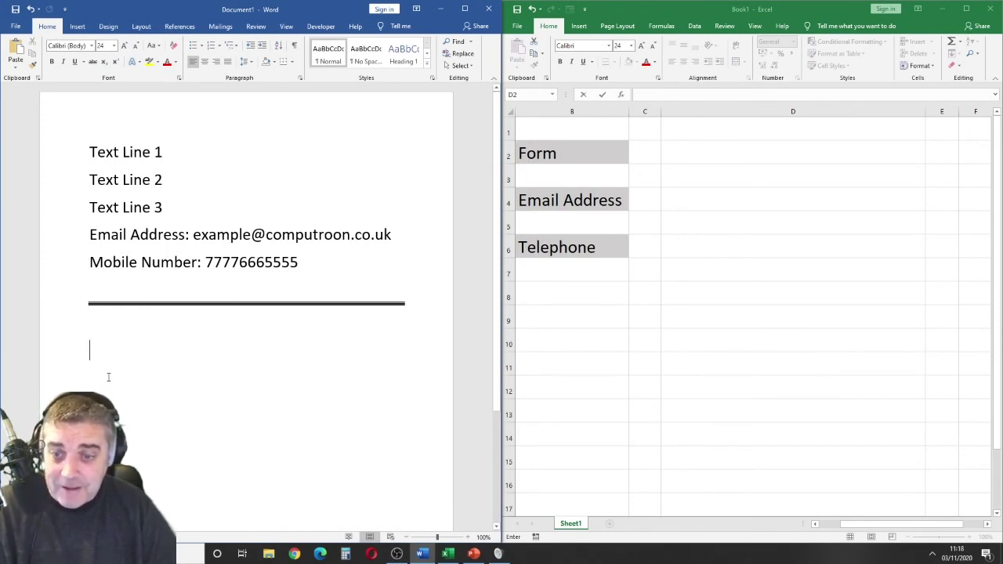
pyautogui.click(125, 335)
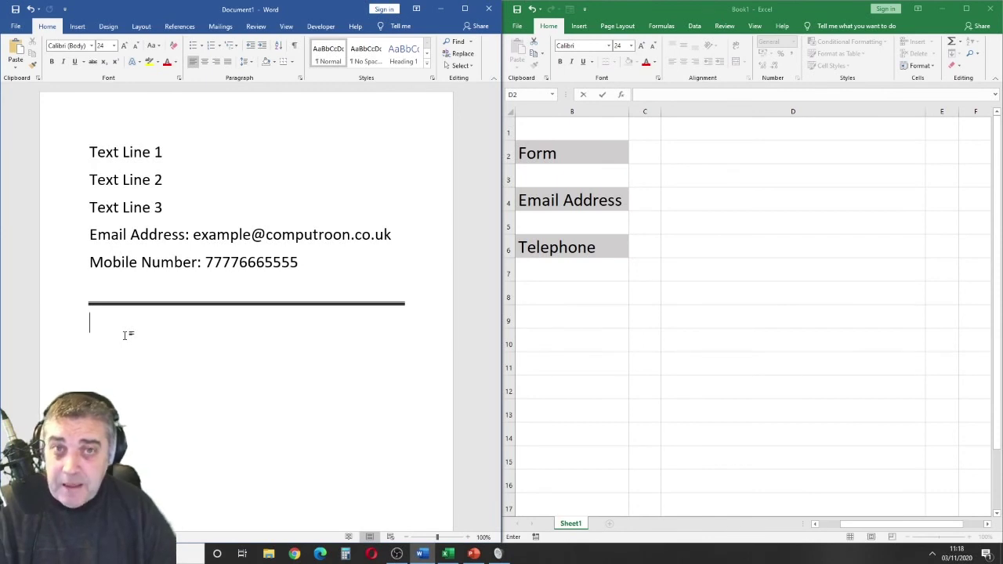
# Launch Settings from a Start search for 'sett' and open System's Display page.
pyautogui.click(180, 206)
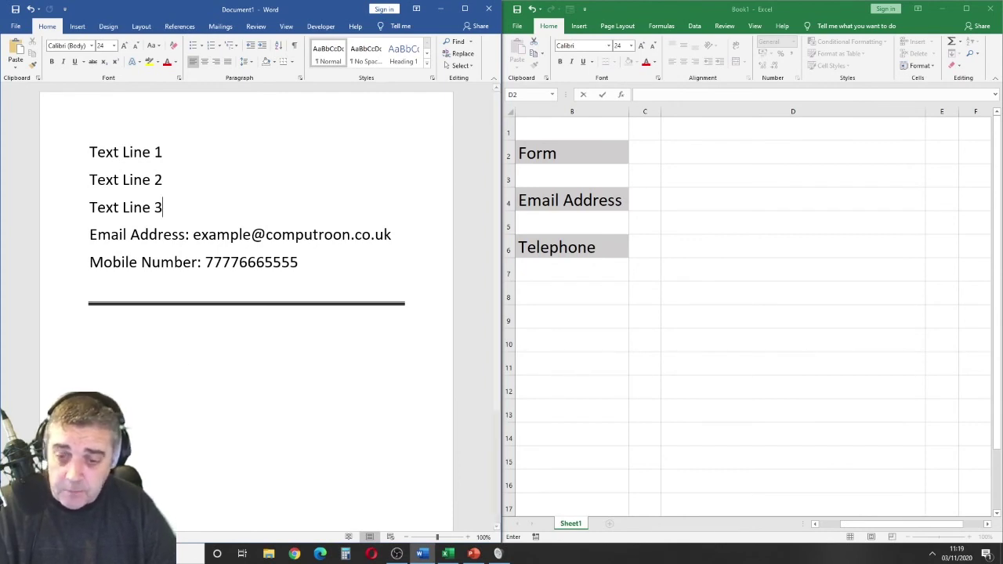
pyautogui.press('super')
pyautogui.write('s')
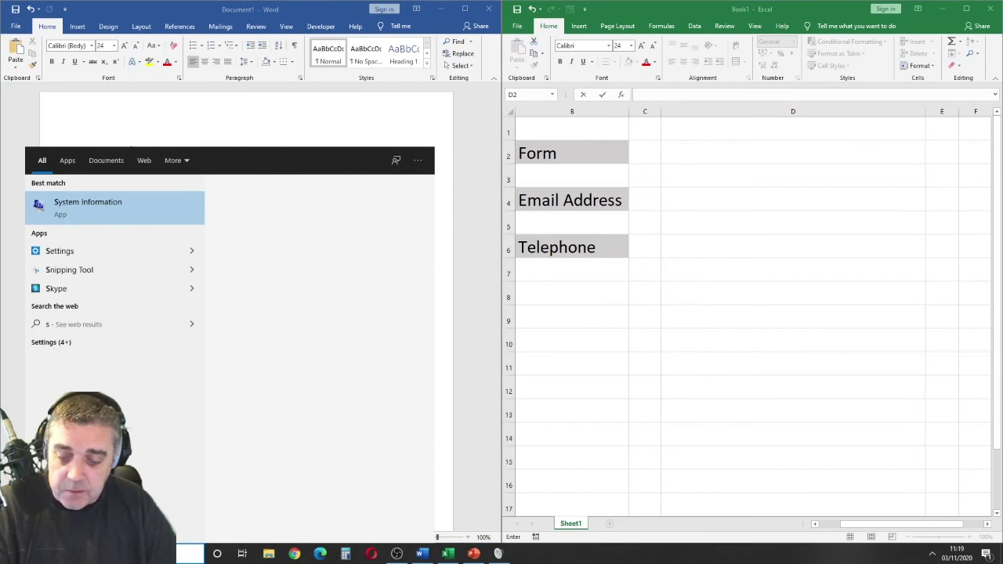
pyautogui.write('ett')
pyautogui.press('Return')
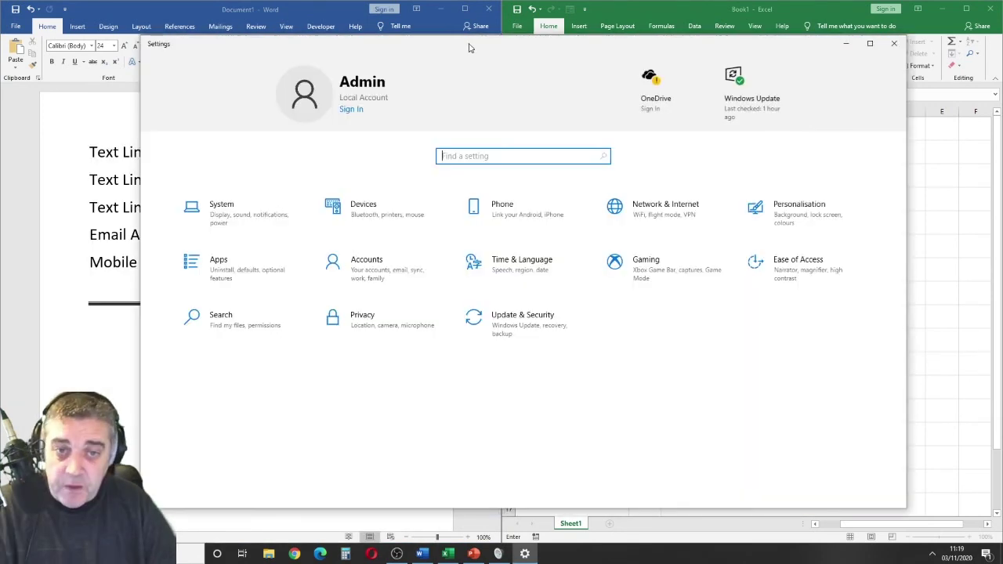
pyautogui.moveTo(467, 44); pyautogui.dragTo(550, 52)
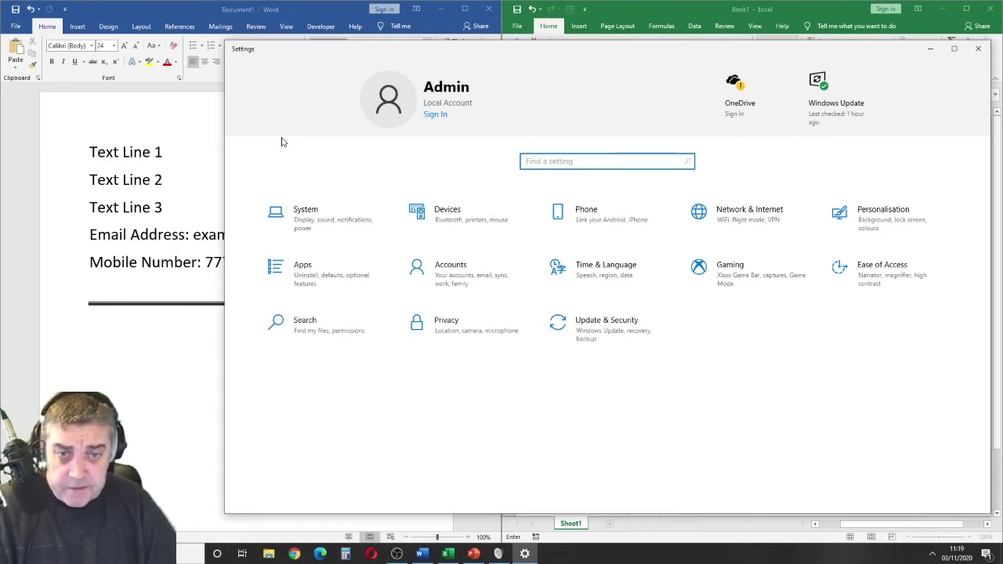
pyautogui.click(316, 222)
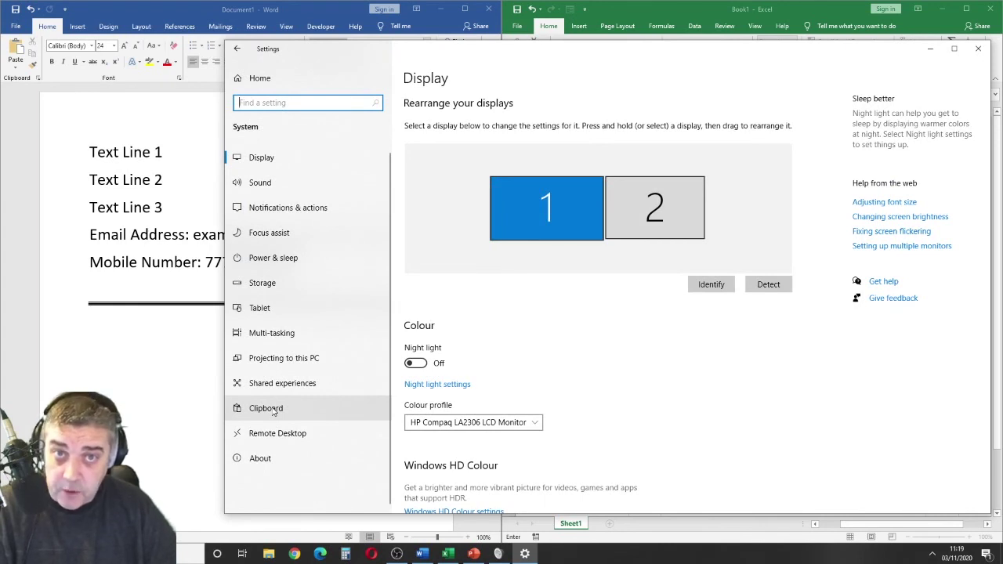
# Switch Clipboard history to On on the System > Clipboard page, then close Settings.
pyautogui.click(273, 413)
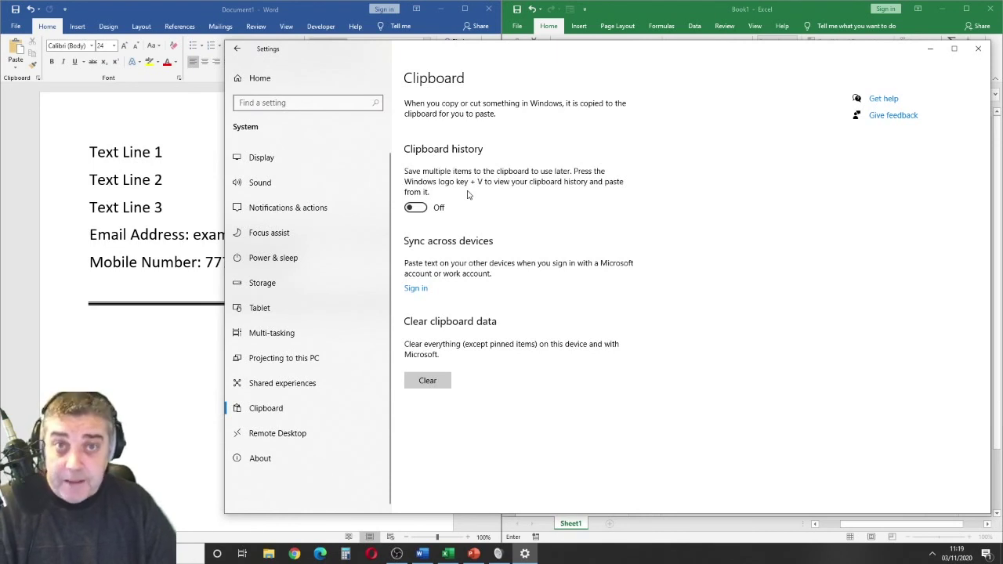
pyautogui.click(420, 210)
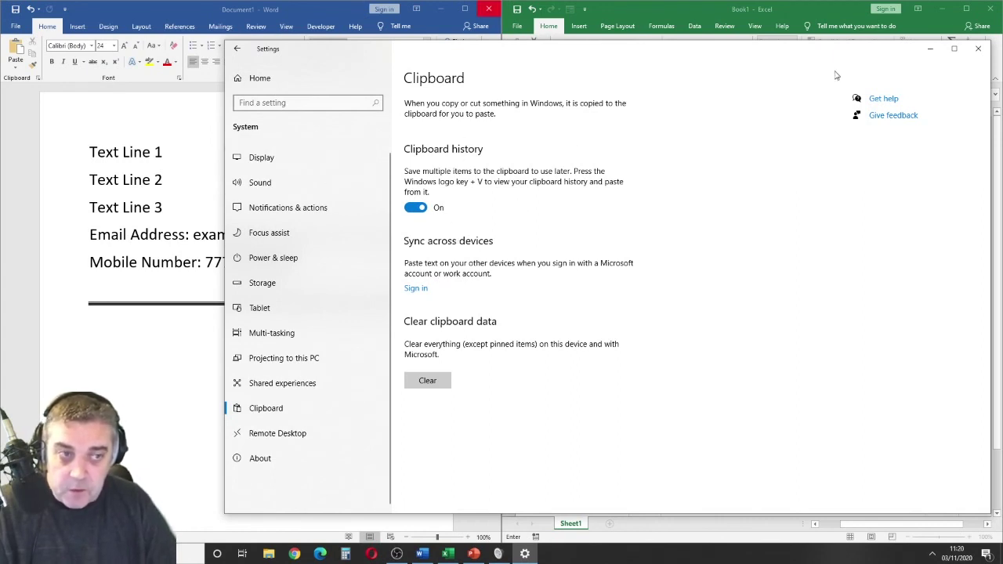
pyautogui.click(978, 50)
# Copy Text Line 1, Text Line 2 and Text Line 3 in turn, ending on the empty line below the rule.
pyautogui.click(176, 151)
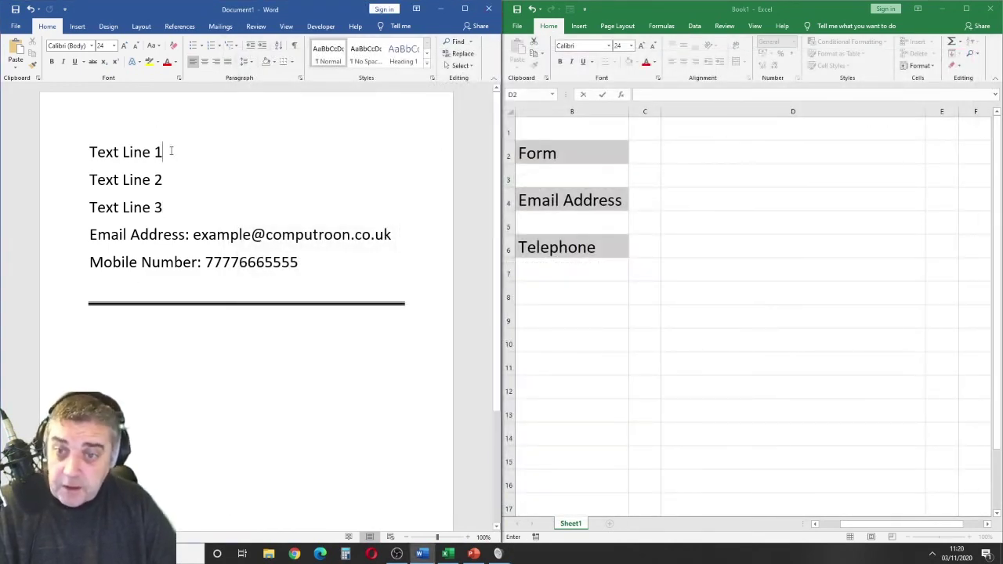
pyautogui.moveTo(171, 151); pyautogui.dragTo(97, 152)
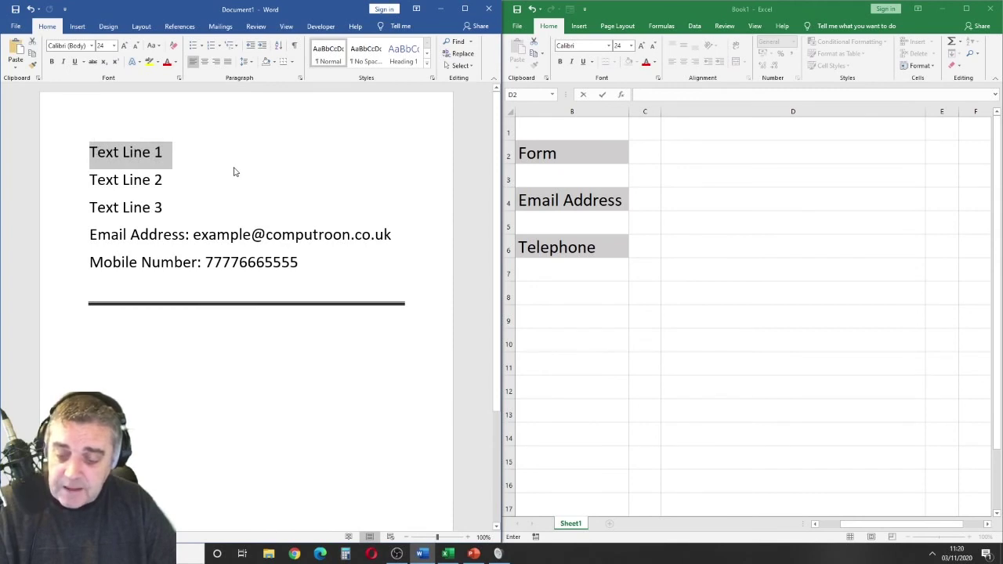
pyautogui.hotkey('ctrl', 'c')
pyautogui.click(175, 181)
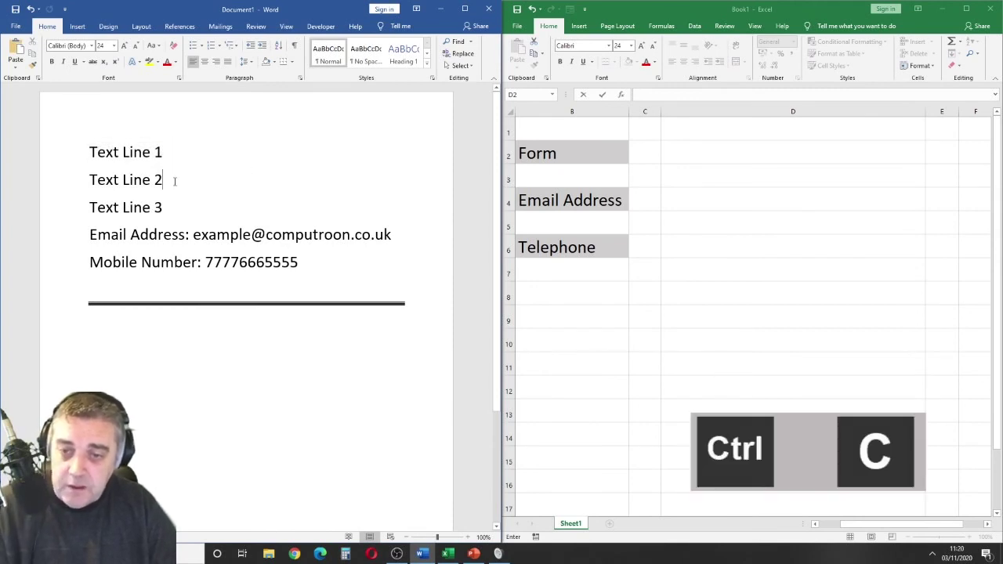
pyautogui.click(85, 180)
pyautogui.hotkey('ctrl', 'c')
pyautogui.moveTo(171, 205); pyautogui.dragTo(73, 209)
pyautogui.hotkey('ctrl', 'c')
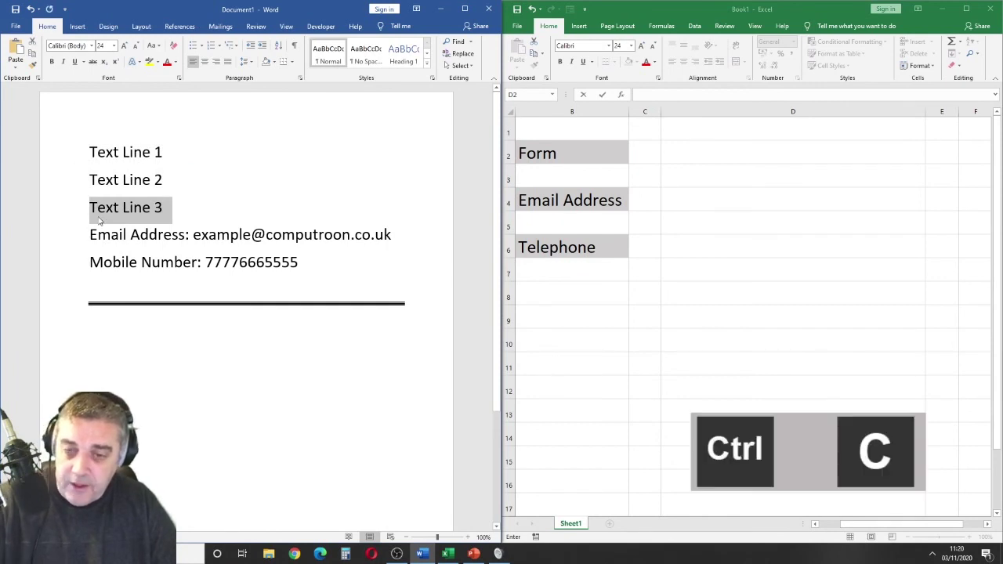
pyautogui.click(170, 342)
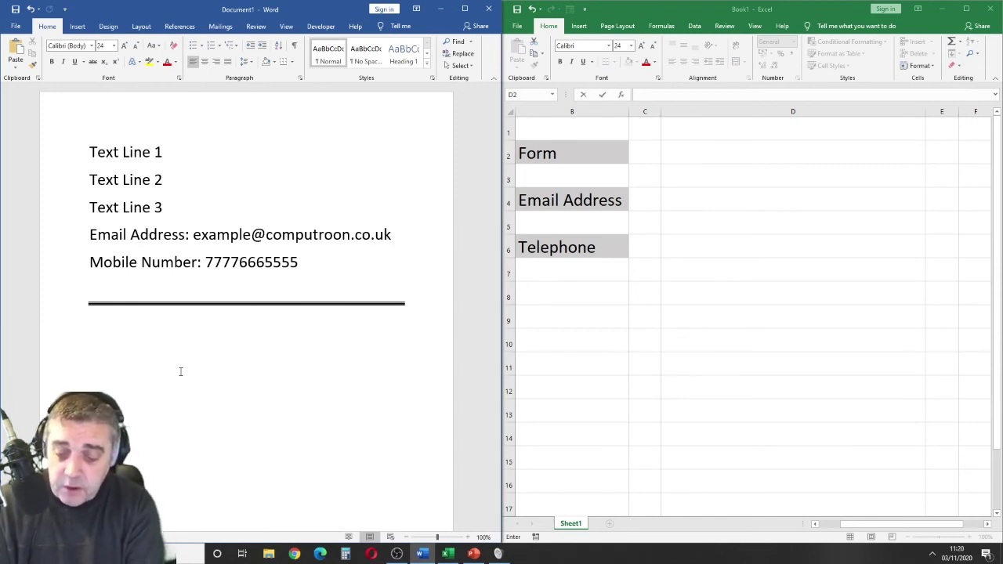
# Paste Text Line 1, Text Line 2 and Text Line 3 below the rule from Win+V history.
pyautogui.press('super+v')
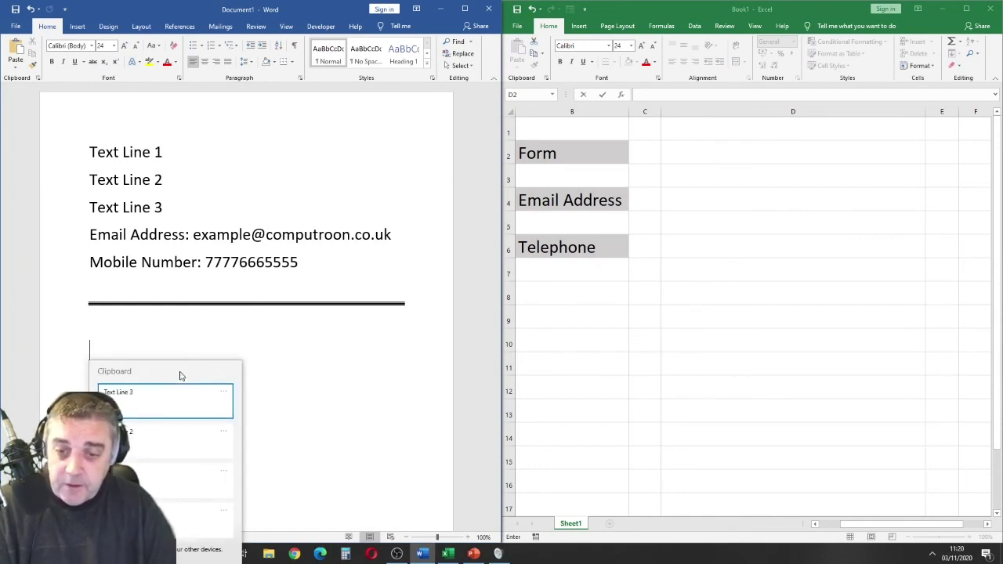
pyautogui.click(166, 475)
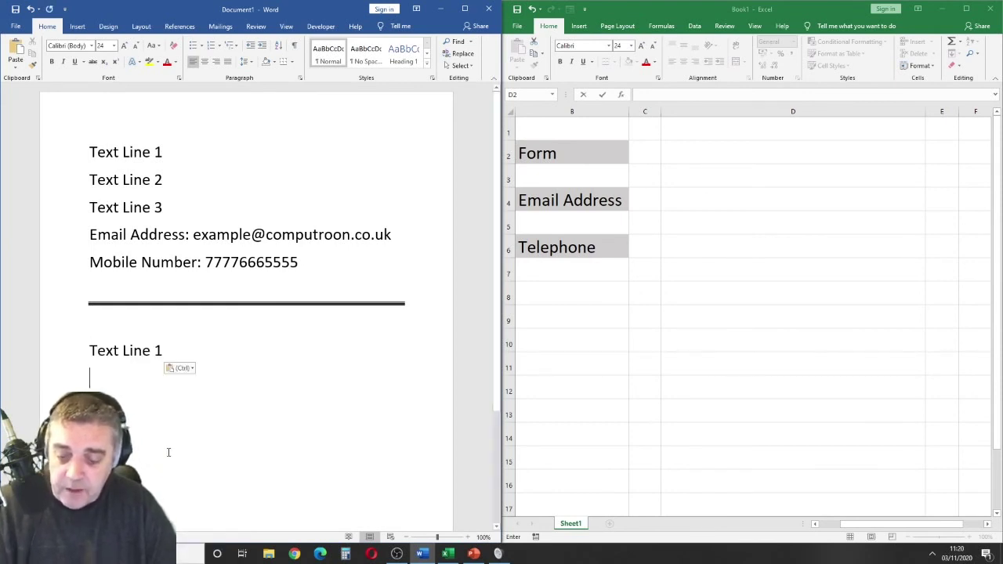
pyautogui.press('super+v')
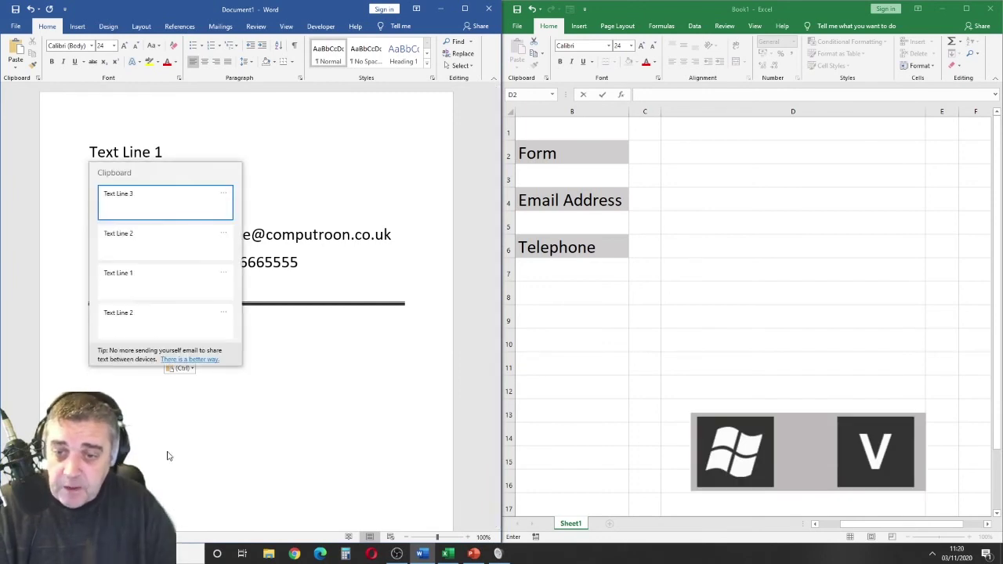
pyautogui.click(126, 316)
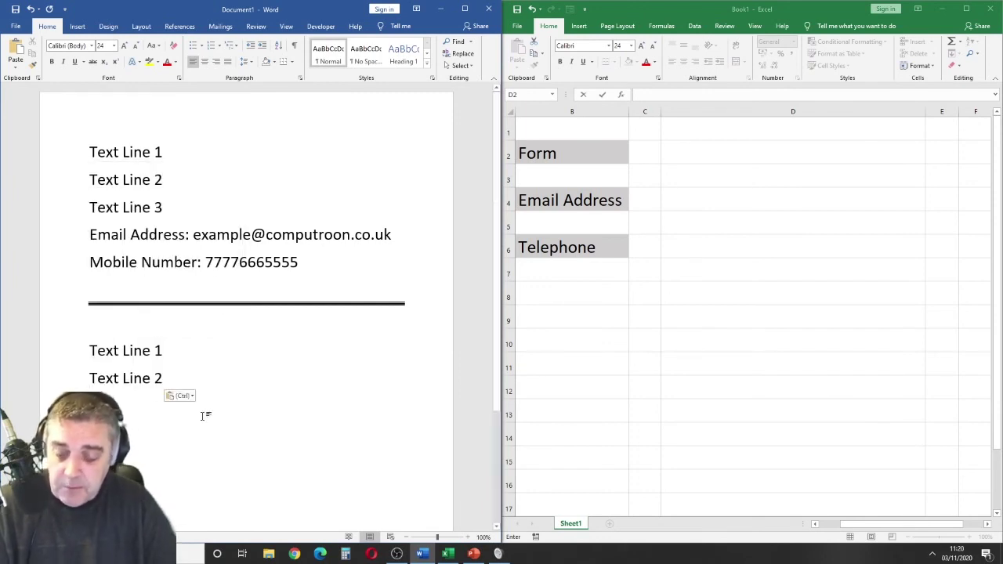
pyautogui.press('super+v')
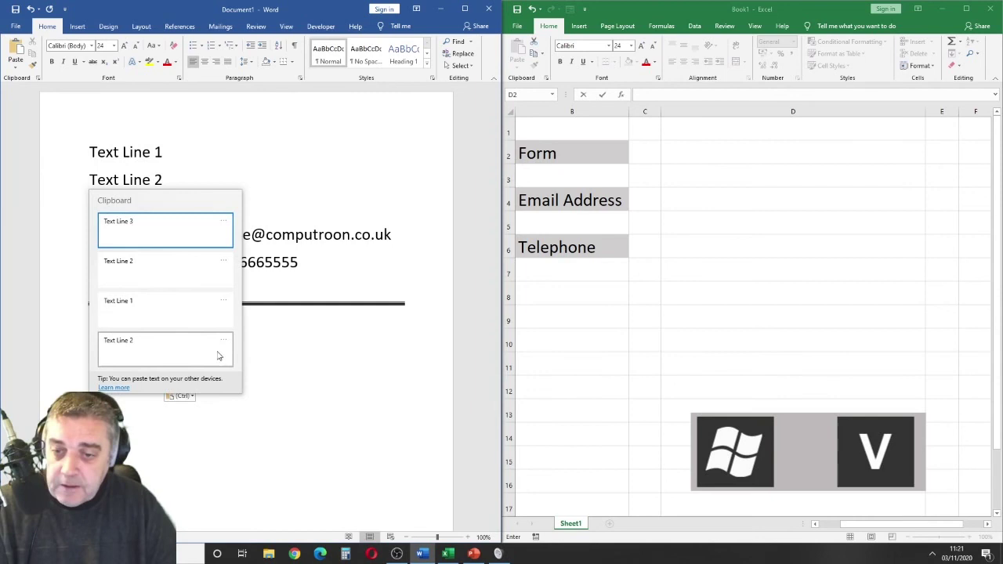
pyautogui.click(173, 230)
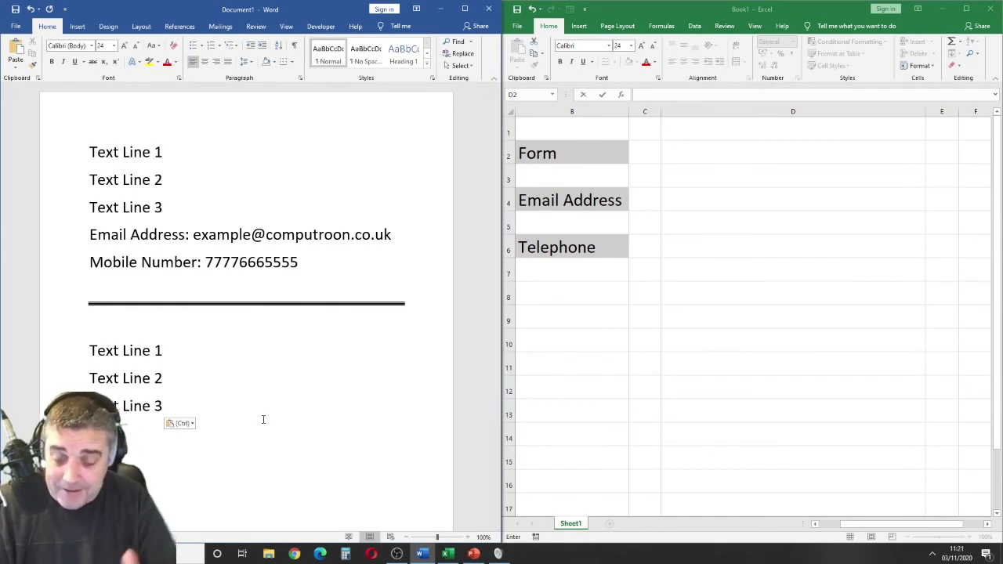
pyautogui.press('super+v')
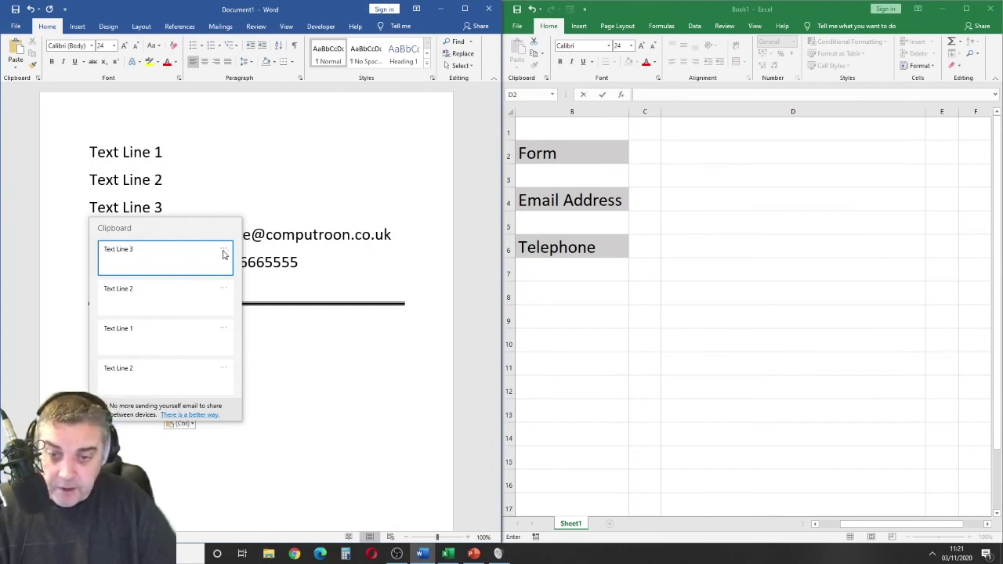
# Empty the Win+V clipboard history with Clear all from an entry's '...' menu, then close the panel.
pyautogui.press('Escape')
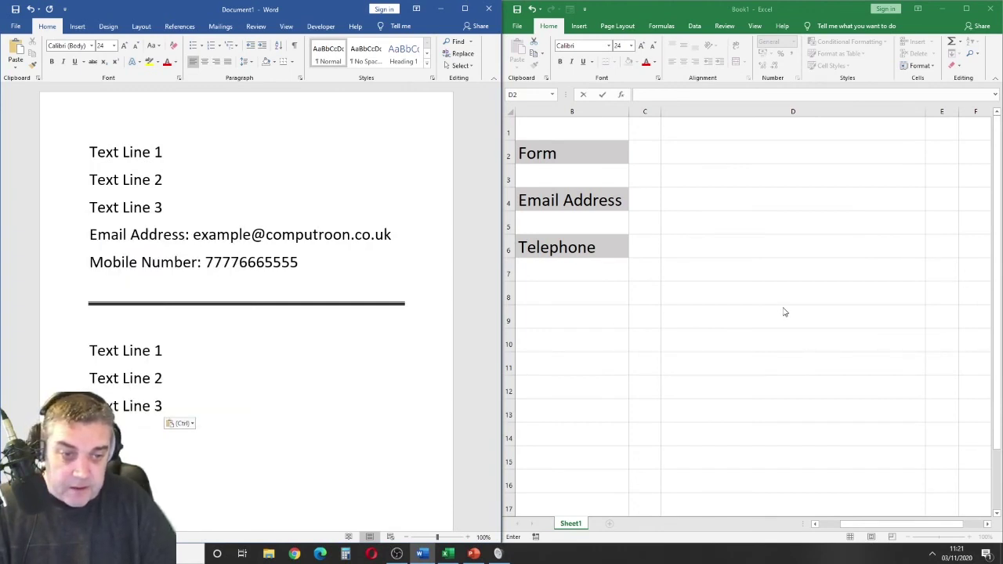
pyautogui.press('super+v')
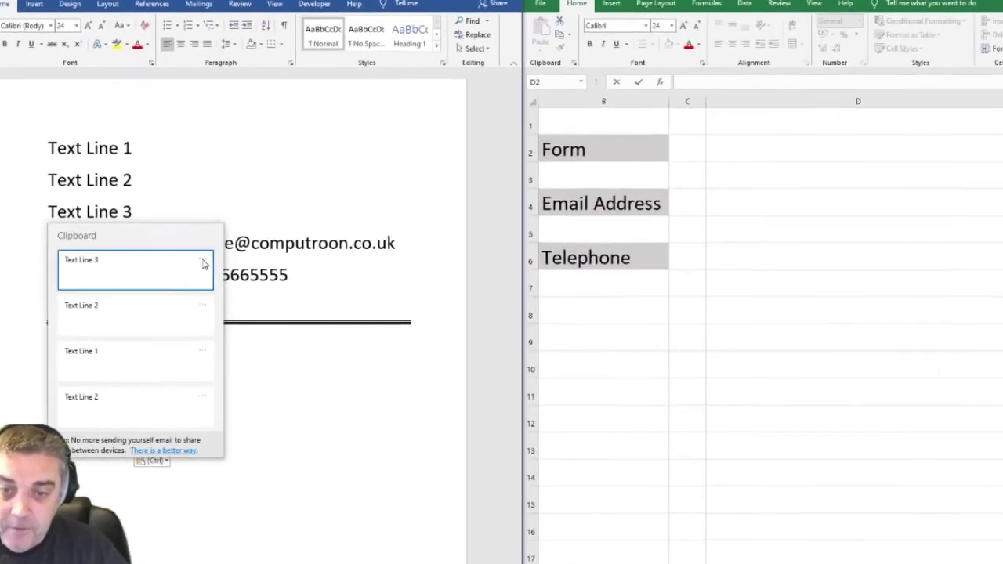
pyautogui.click(223, 251)
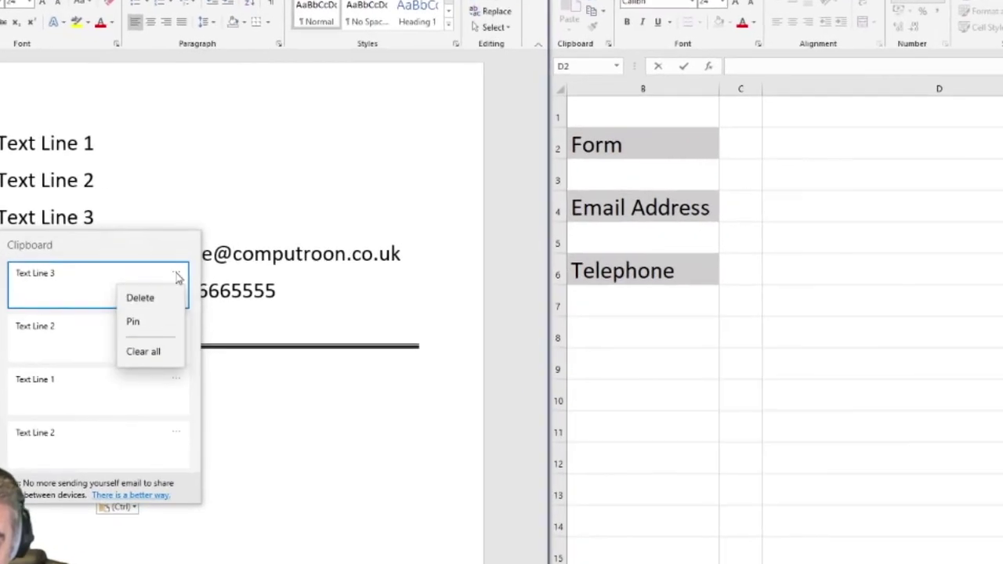
pyautogui.click(149, 356)
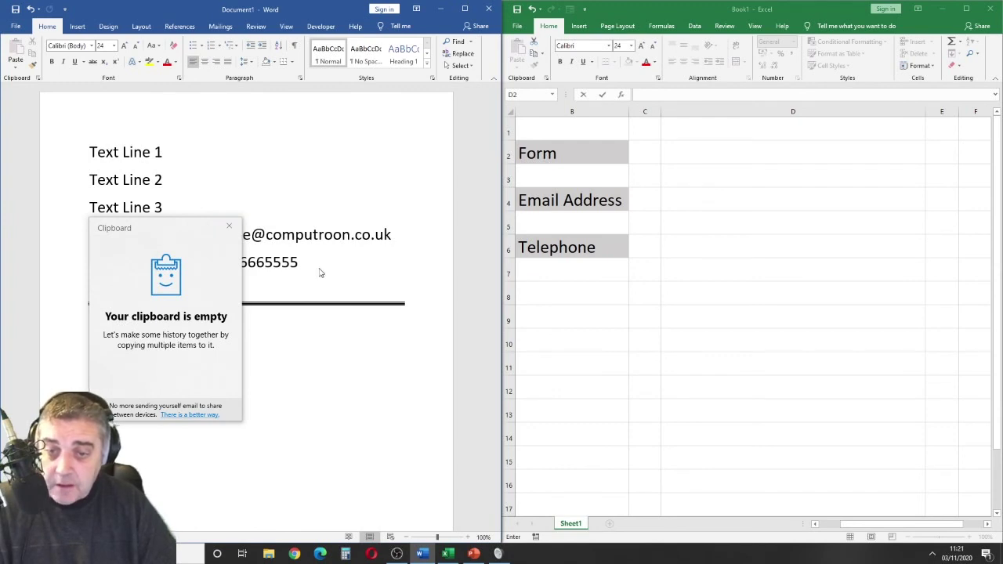
pyautogui.click(229, 226)
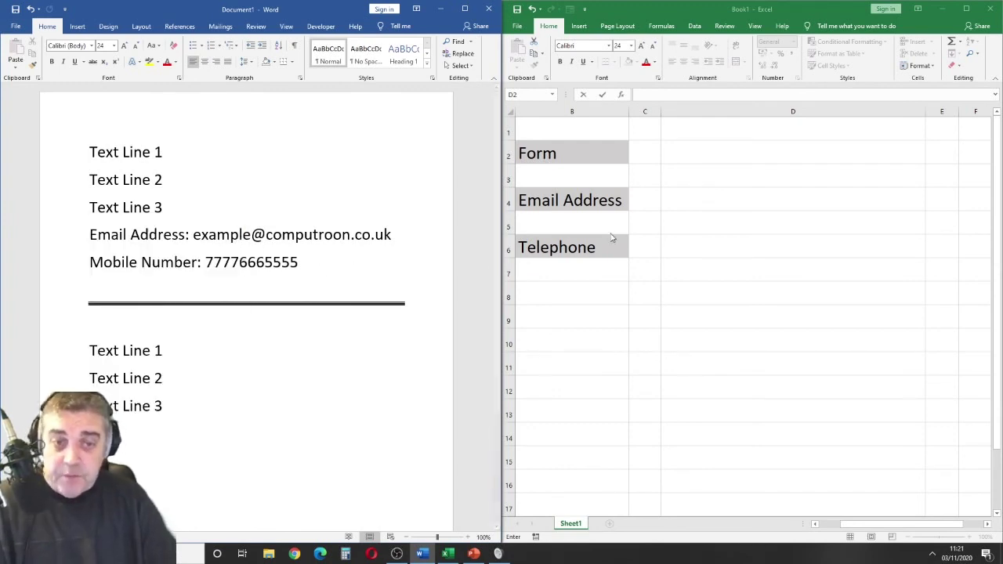
# Click cell D2 in the Excel form, then select the email address after 'Email Address:' in Word.
pyautogui.click(707, 199)
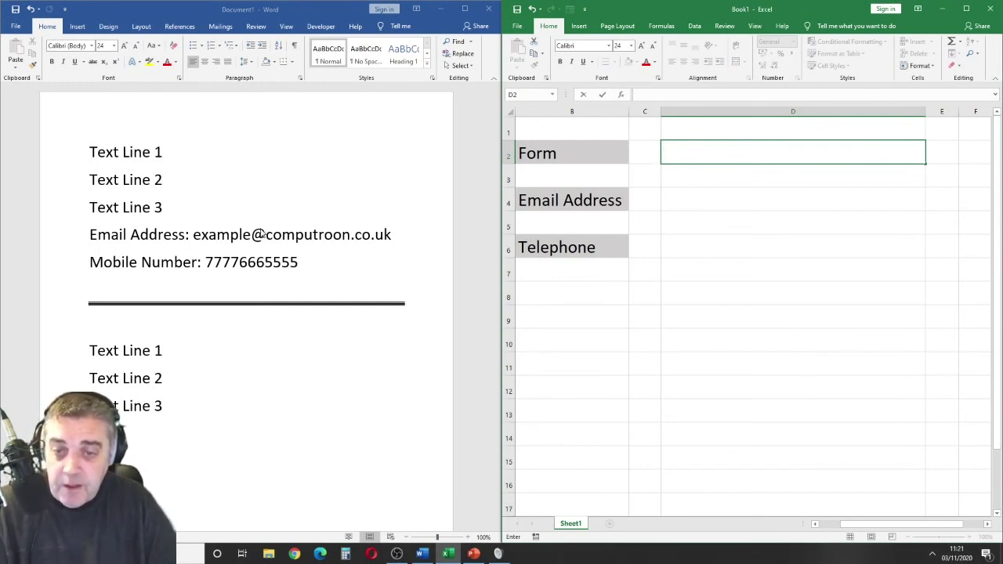
pyautogui.click(294, 234)
pyautogui.moveTo(397, 236); pyautogui.dragTo(201, 229)
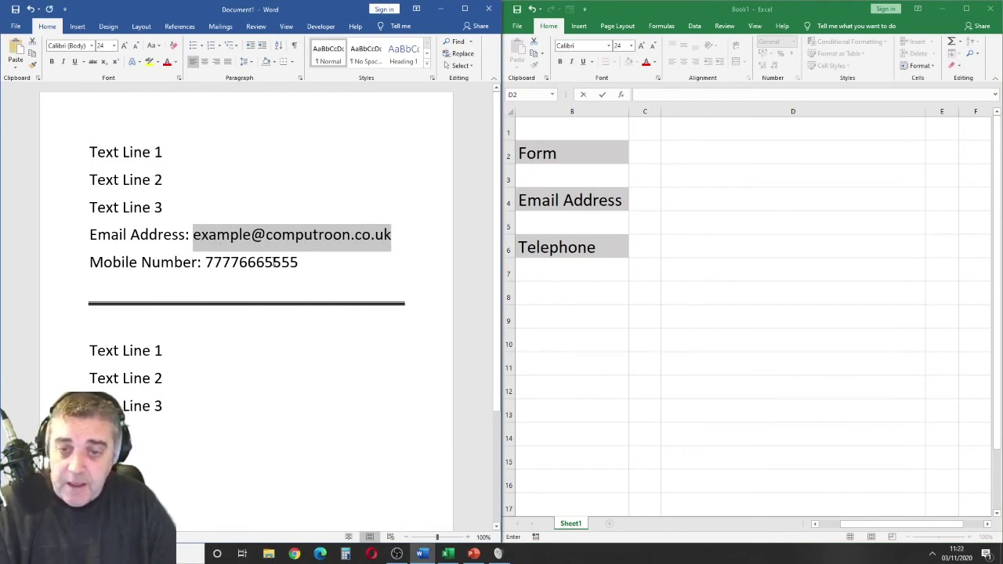
# Select just the mobile number on Word's mobile line.
pyautogui.doubleClick(274, 263)
pyautogui.click(274, 263)
pyautogui.click(274, 263)
pyautogui.doubleClick(274, 263)
pyautogui.press('super+c')
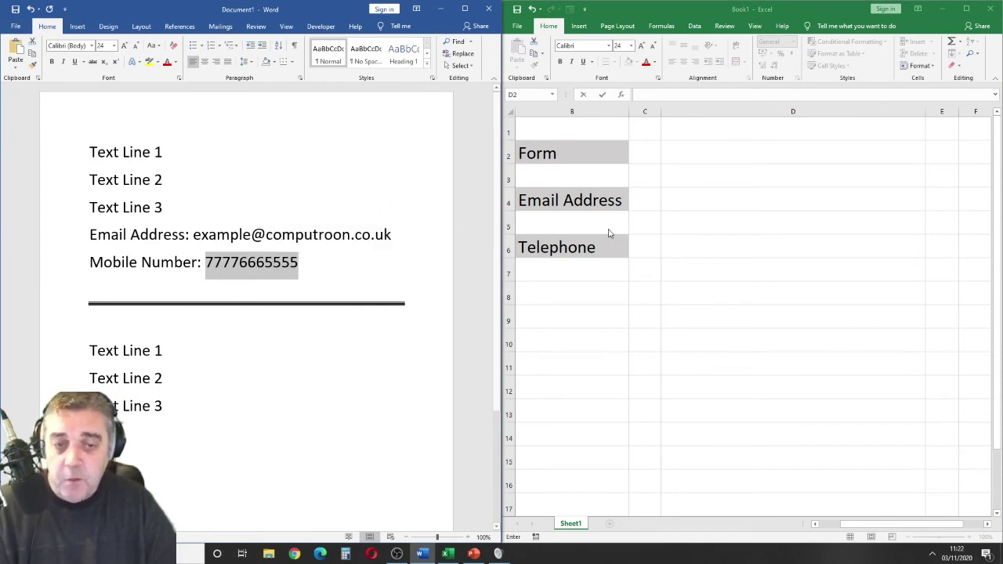
# Select cell D4 beside Email Address in Excel and bring up clipboard history.
pyautogui.click(713, 146)
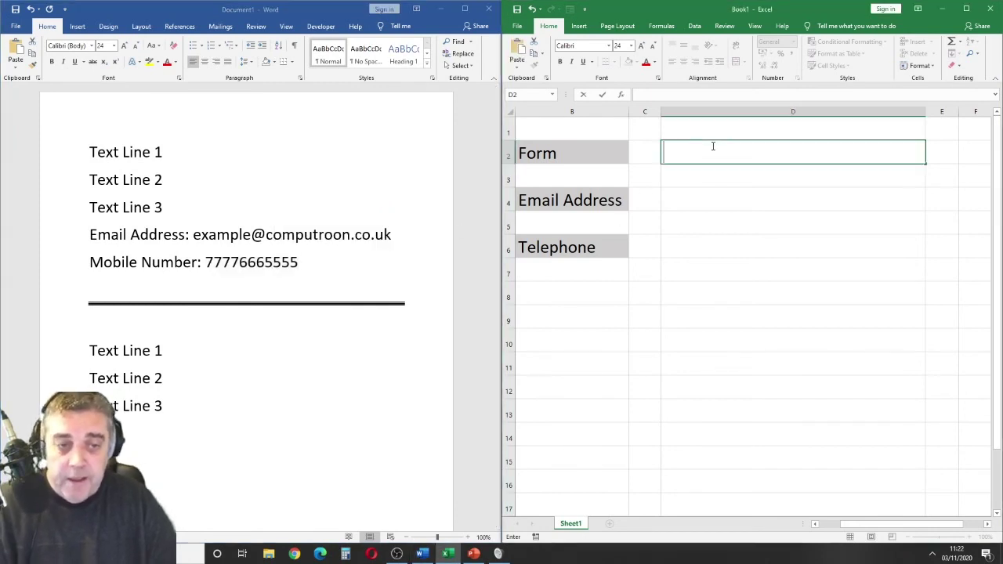
pyautogui.click(697, 200)
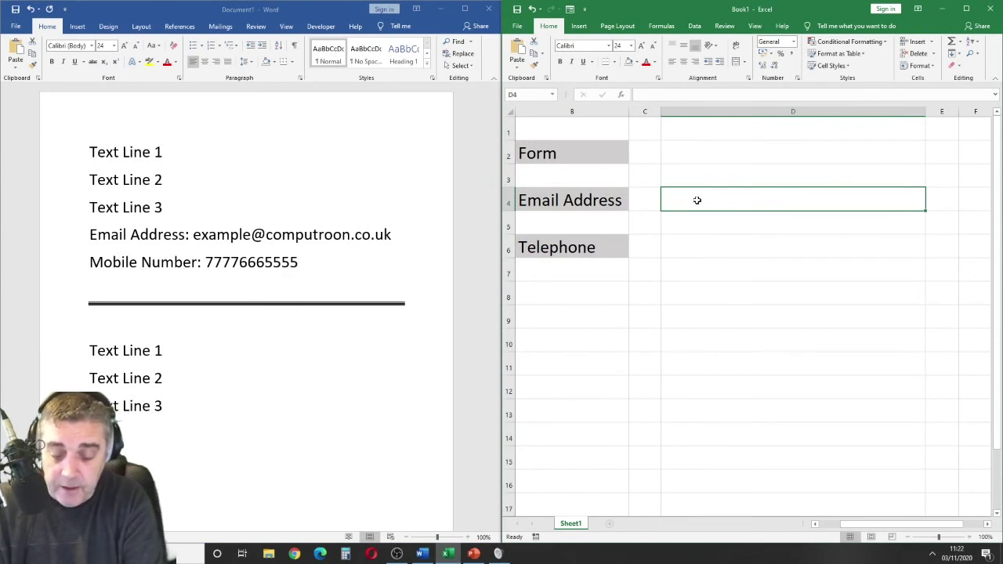
pyautogui.press('super+v')
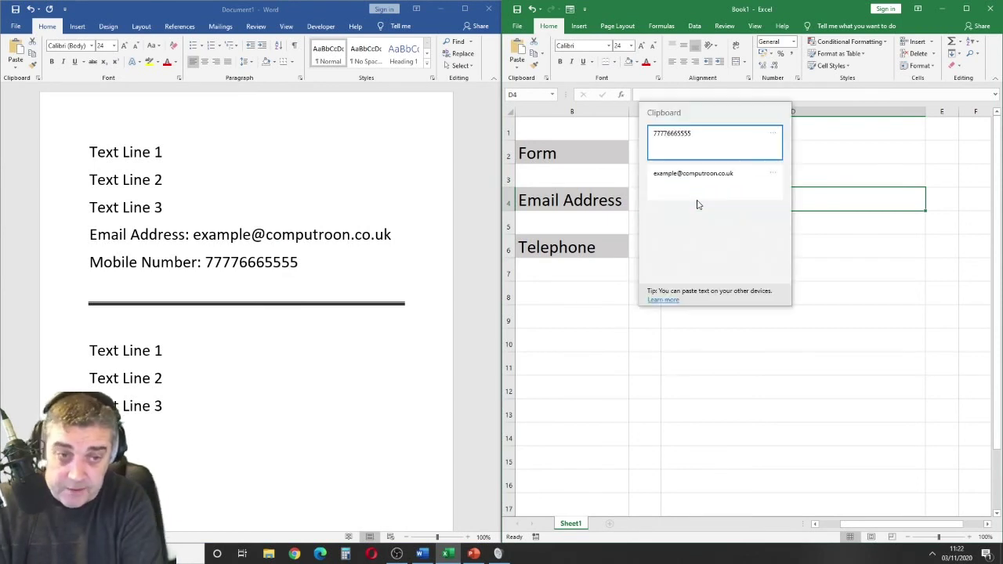
# Pin the email entry in clipboard history and paste it into cell D4.
pyautogui.click(774, 174)
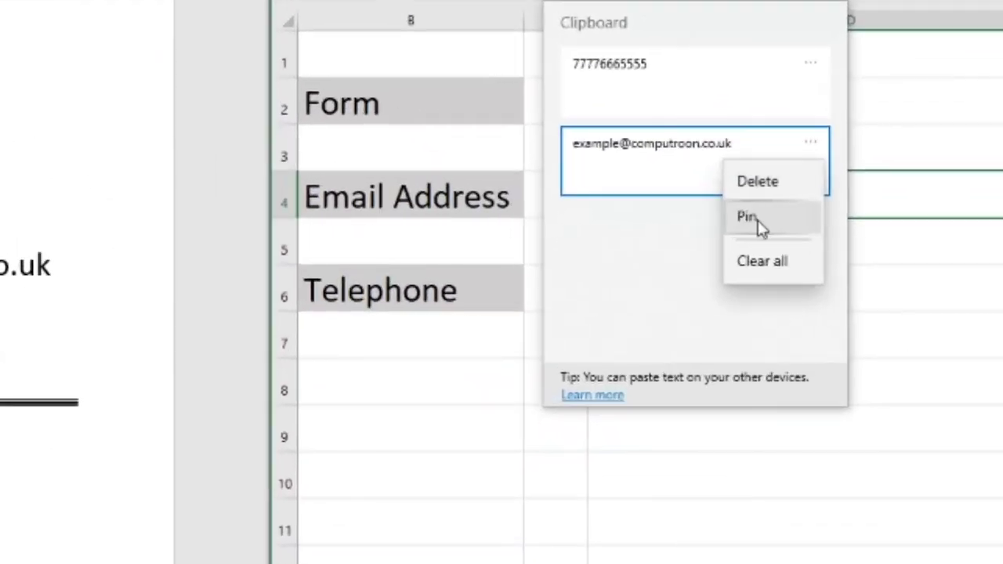
pyautogui.click(747, 214)
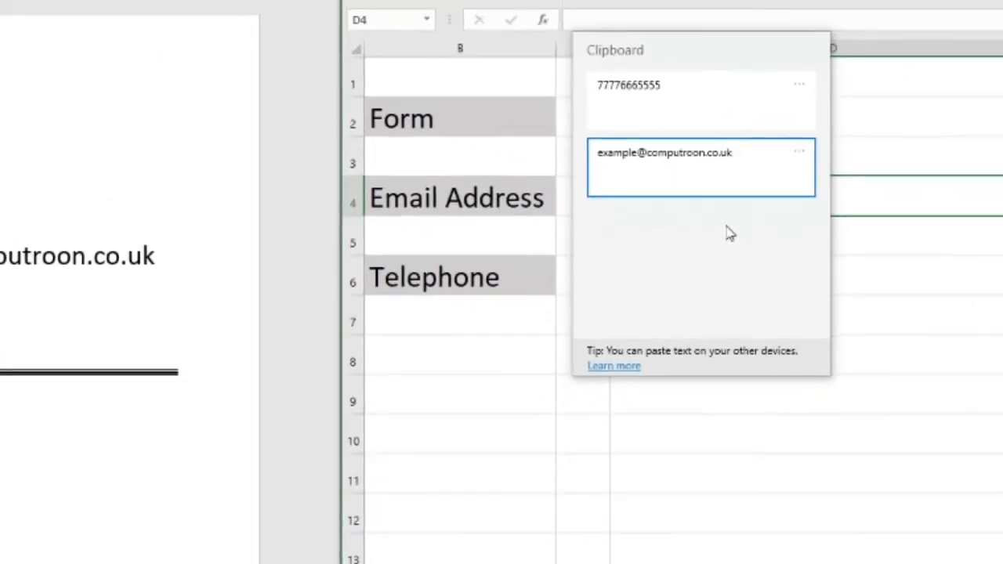
pyautogui.click(660, 156)
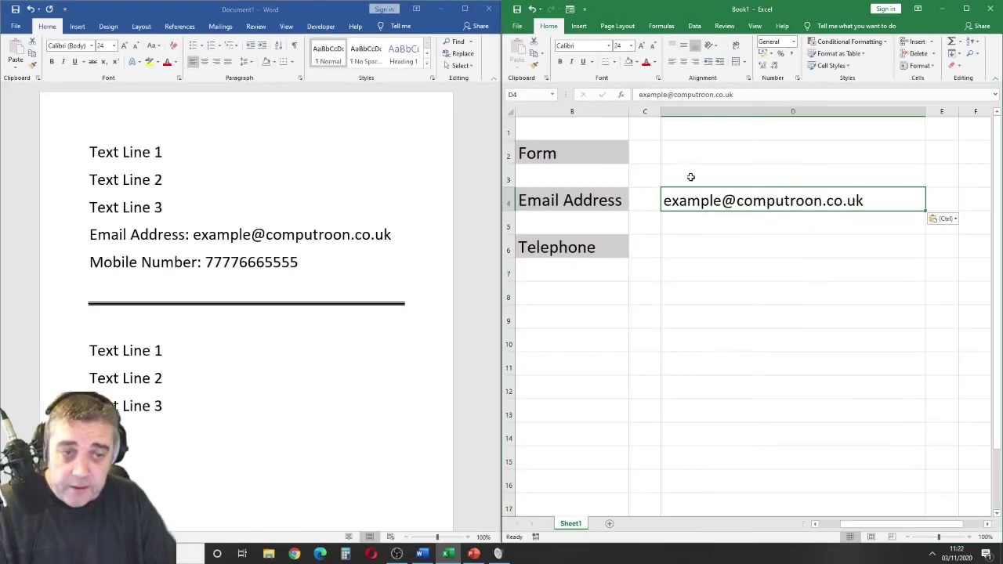
# Paste the mobile number from clipboard history into D6 and left-align it.
pyautogui.click(670, 254)
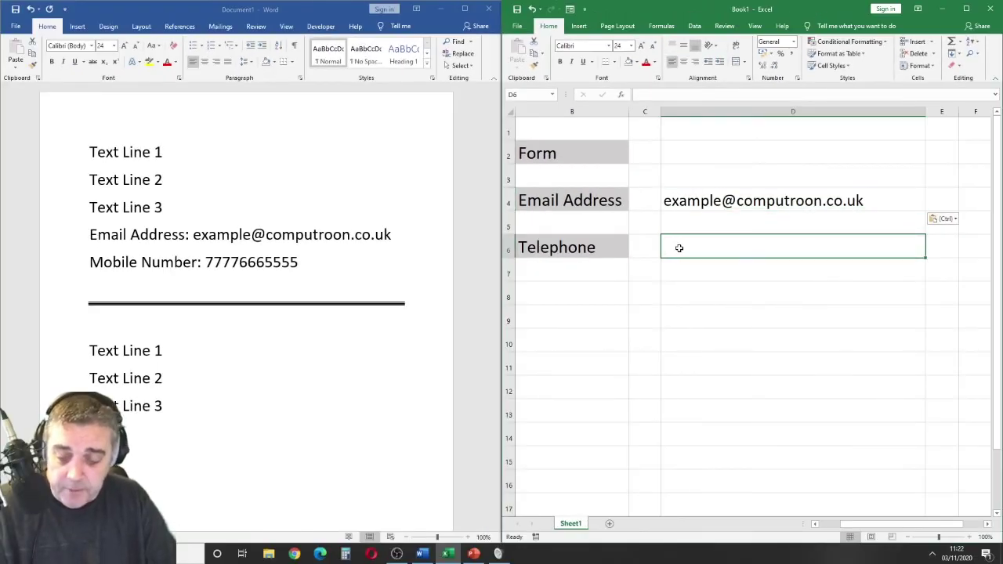
pyautogui.press('super+v')
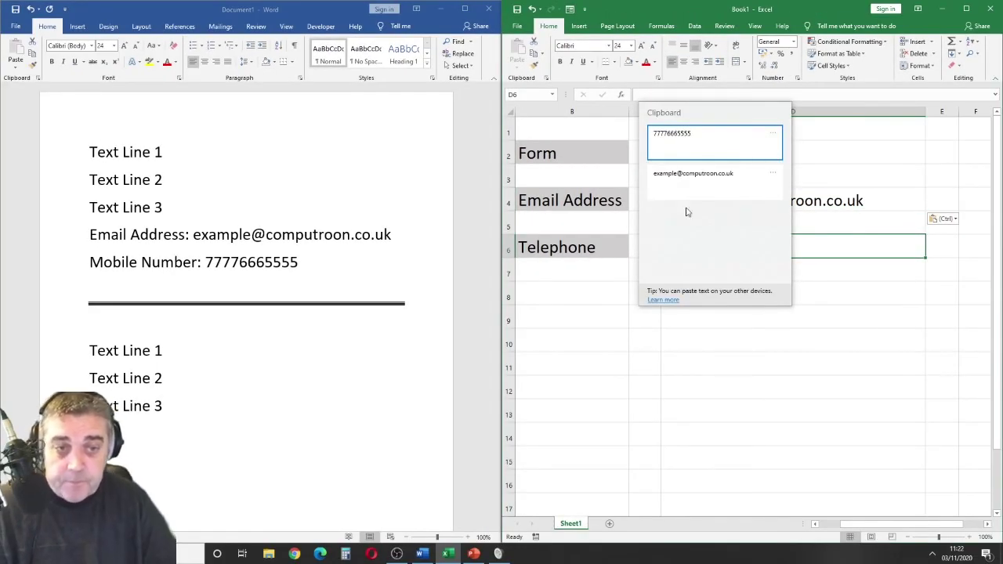
pyautogui.click(681, 145)
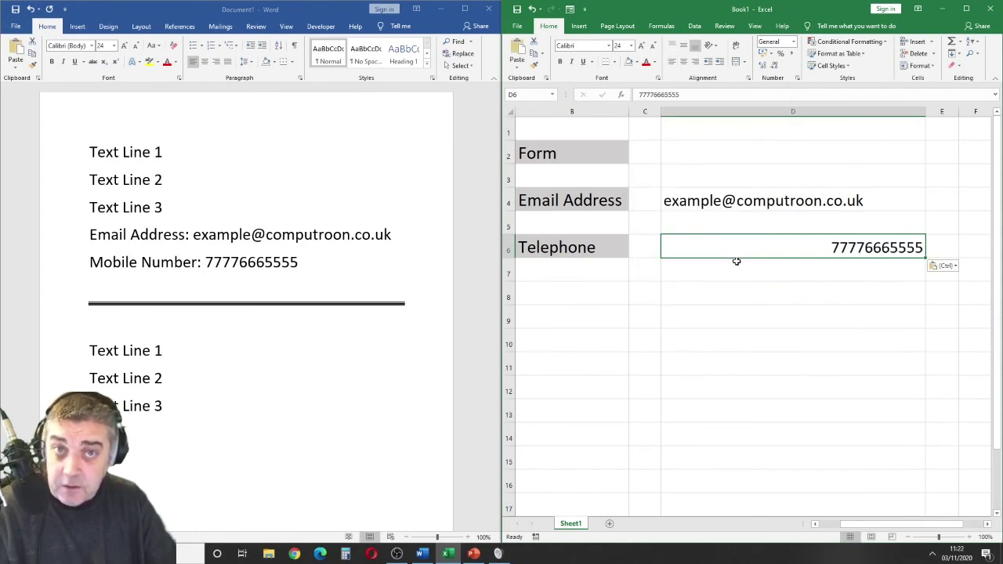
pyautogui.click(672, 62)
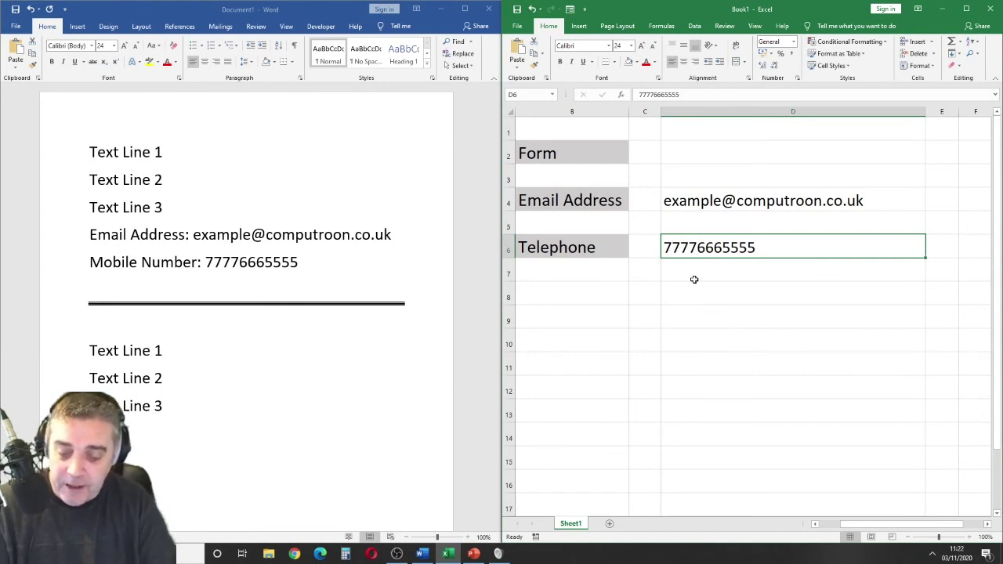
# Pin the phone number entry in clipboard history, then unpin it again.
pyautogui.press('super+v')
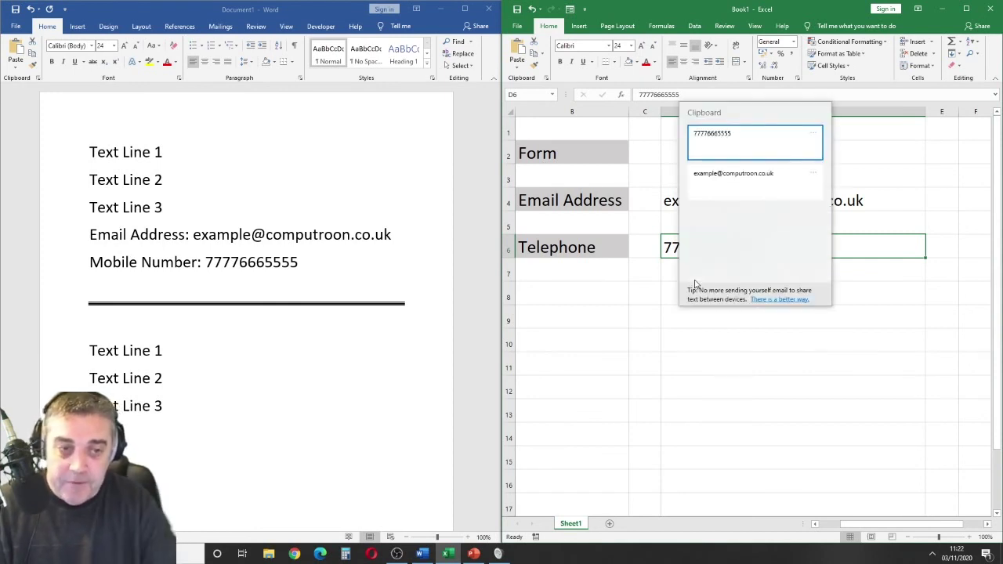
pyautogui.click(818, 136)
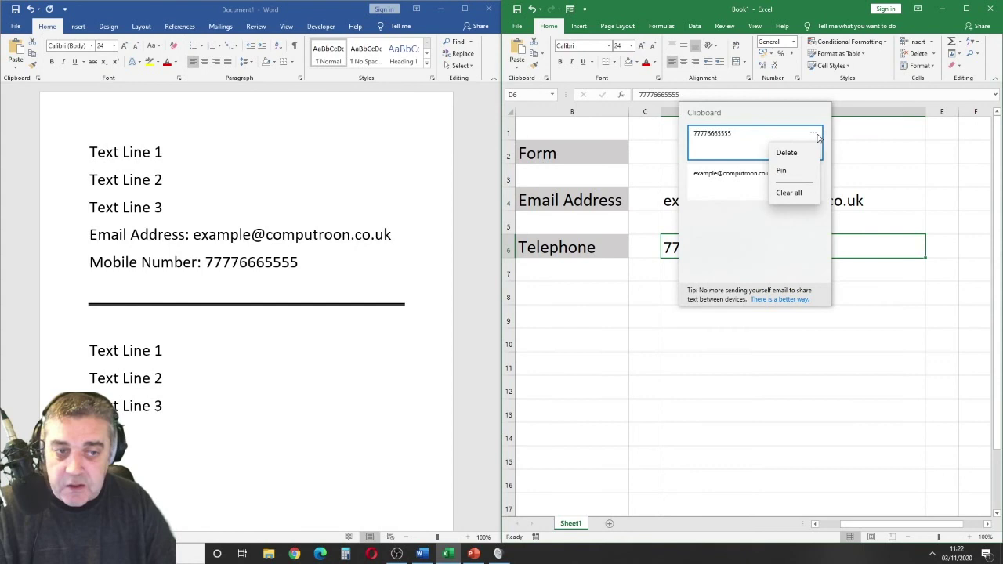
pyautogui.click(781, 170)
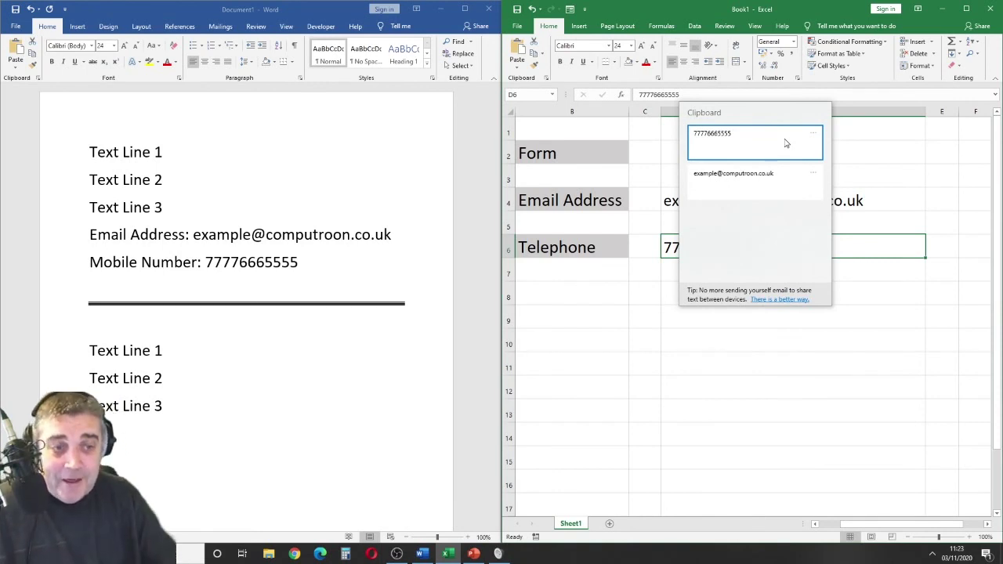
pyautogui.click(815, 137)
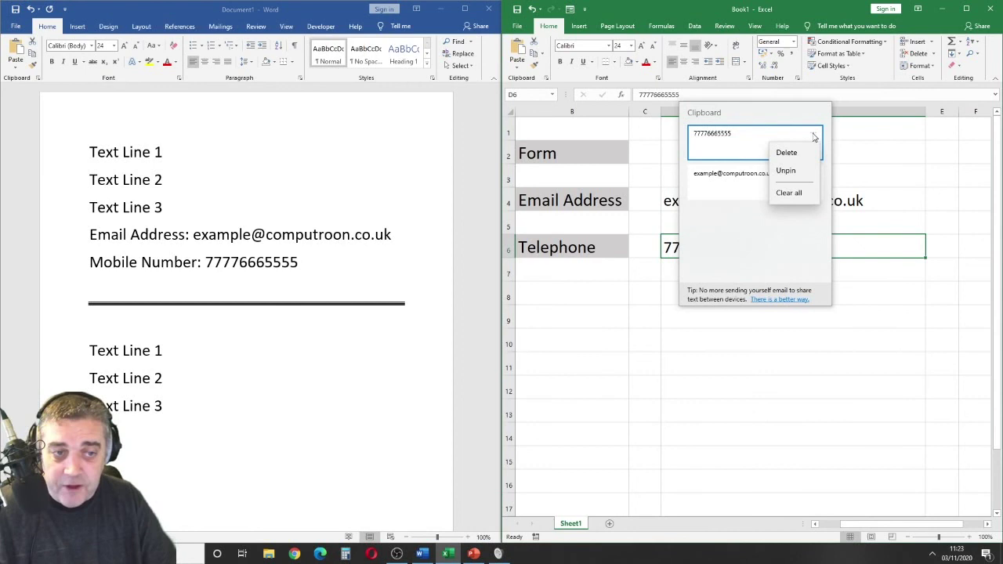
pyautogui.click(792, 174)
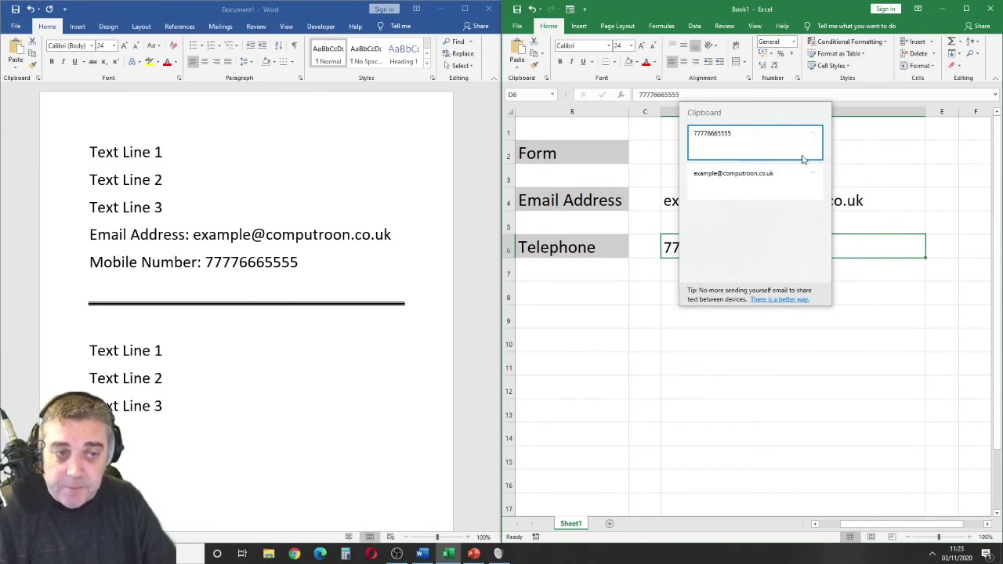
pyautogui.click(812, 135)
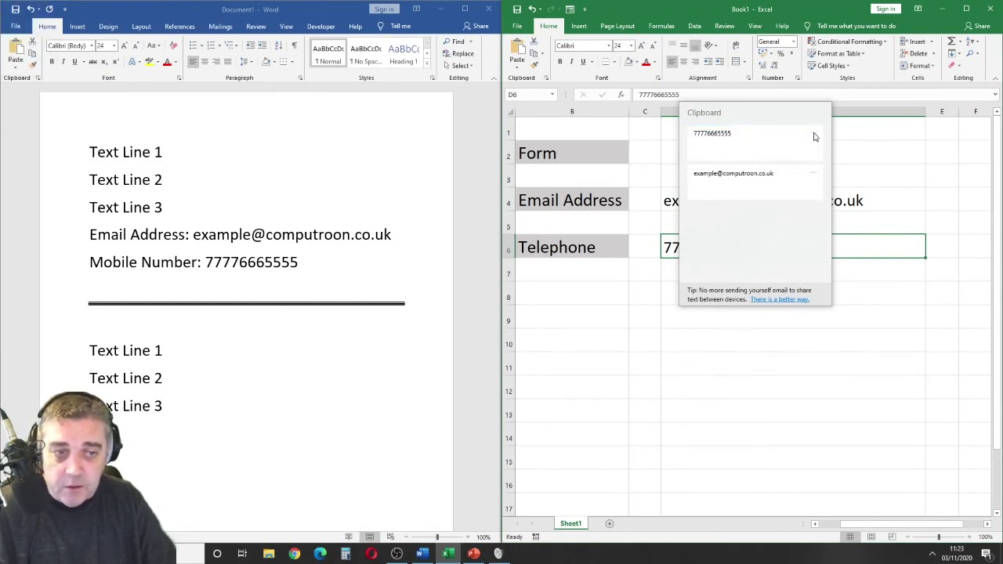
# Clear all unpinned entries, keeping only the pinned email address, and close the history.
pyautogui.click(813, 174)
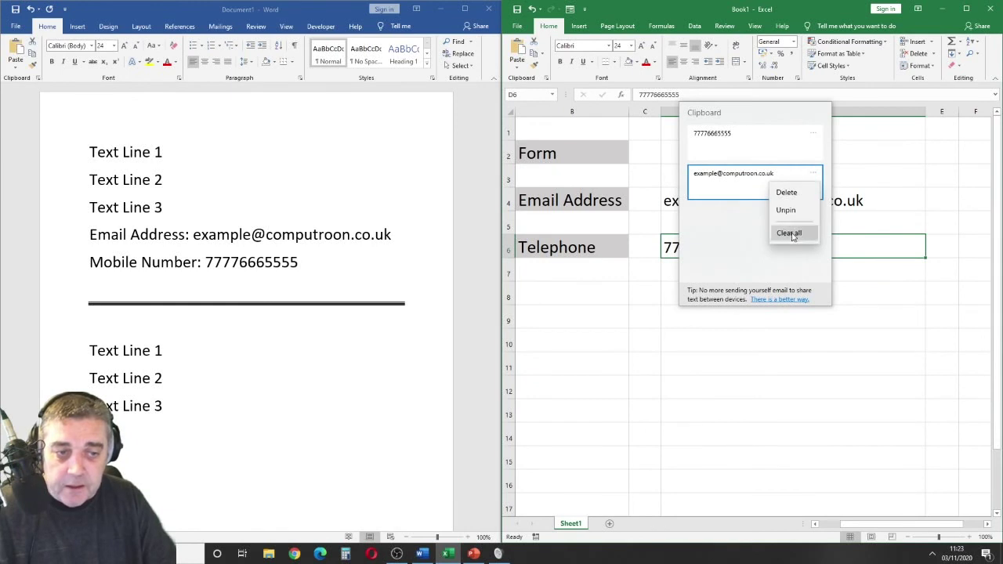
pyautogui.click(793, 232)
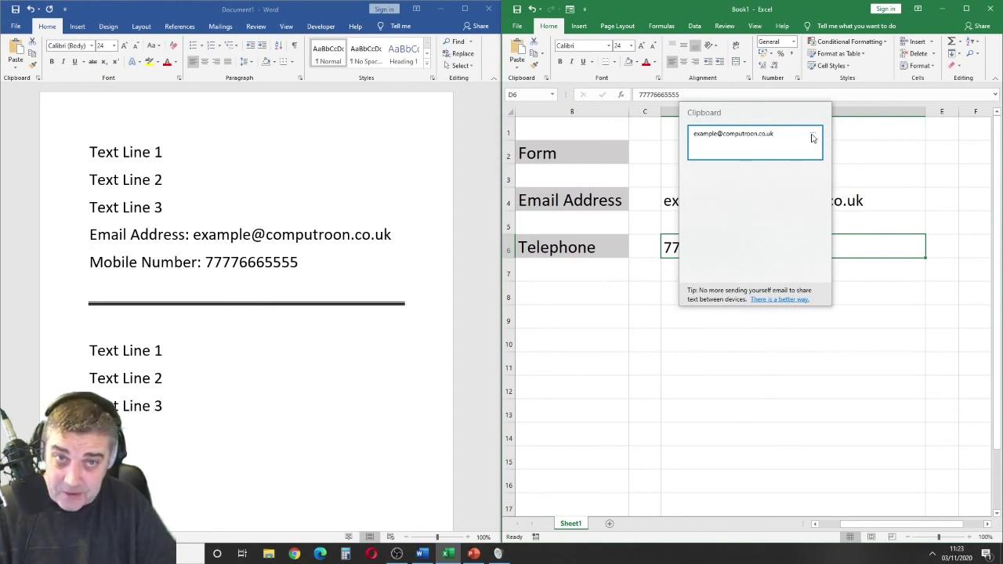
pyautogui.press('Escape')
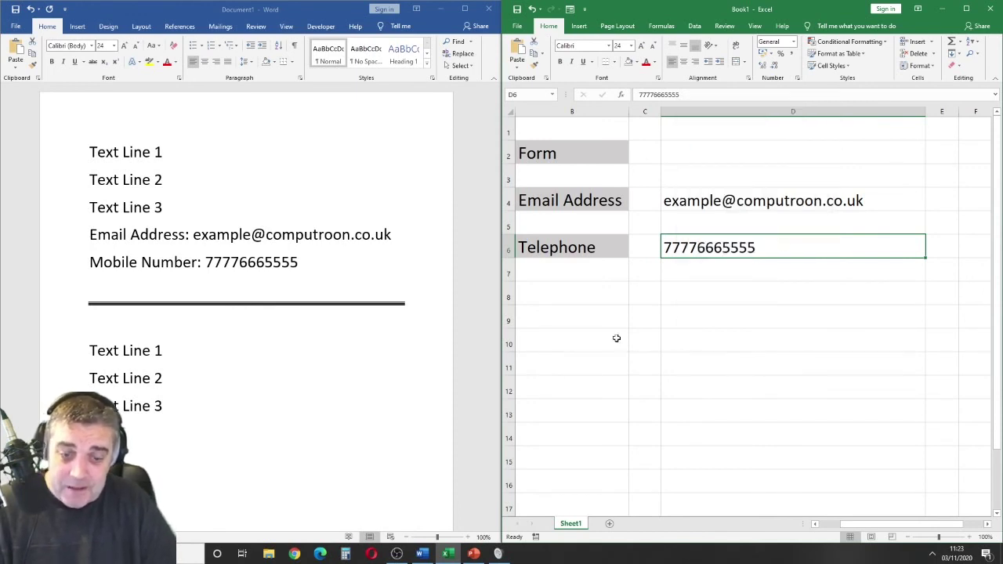
# In PowerPoint, copy the IMAGE 1 and IMAGE 2 pictures to the clipboard.
pyautogui.click(475, 554)
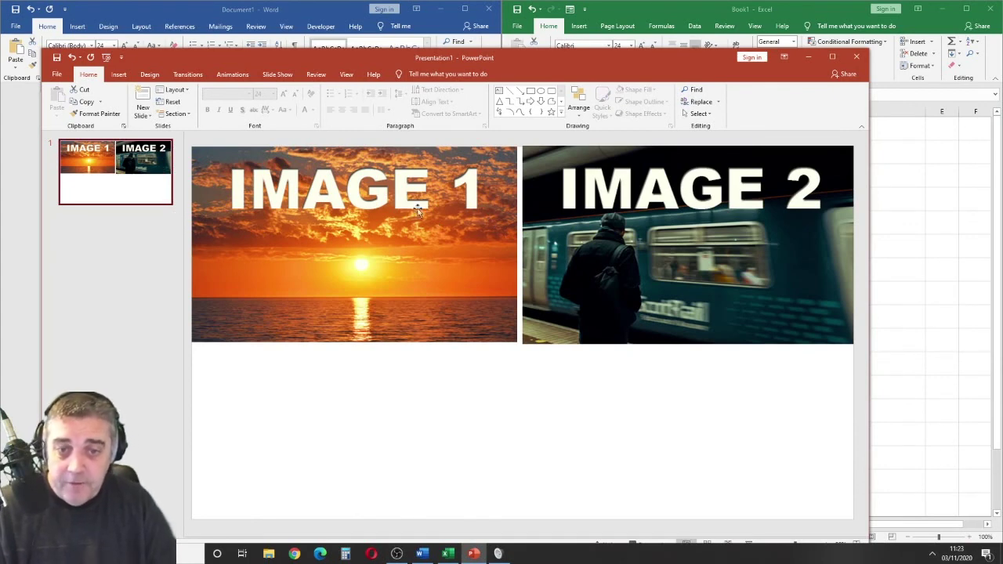
pyautogui.click(331, 218)
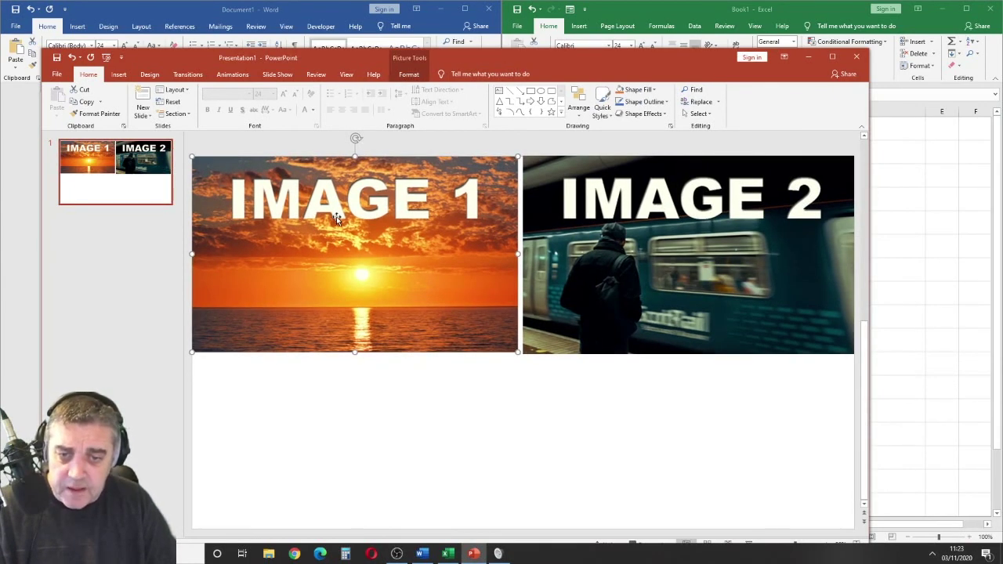
pyautogui.rightClick(336, 217)
pyautogui.click(361, 236)
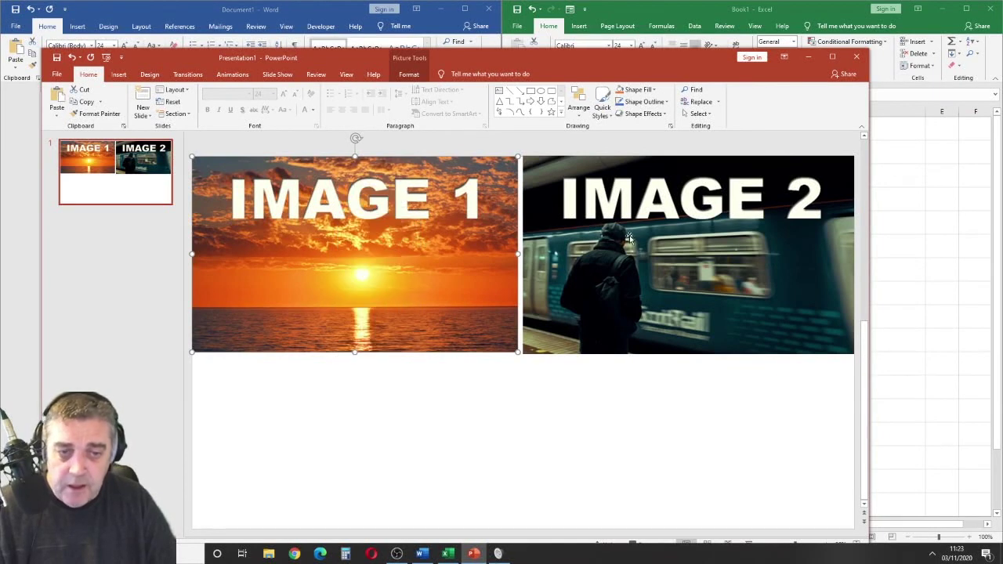
pyautogui.click(628, 236)
pyautogui.rightClick(617, 202)
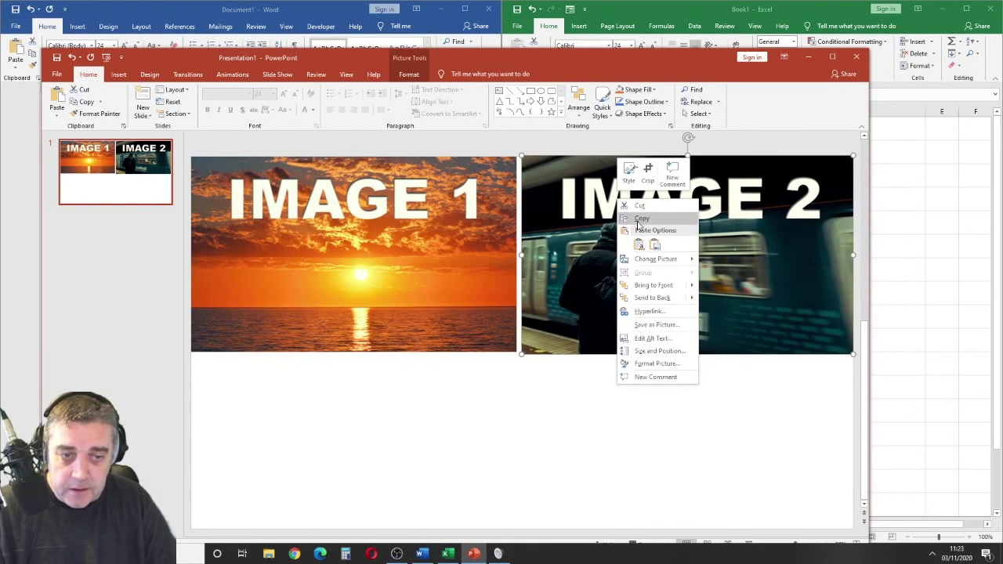
pyautogui.click(637, 221)
# Add a new Blank layout slide after slide 1.
pyautogui.click(70, 232)
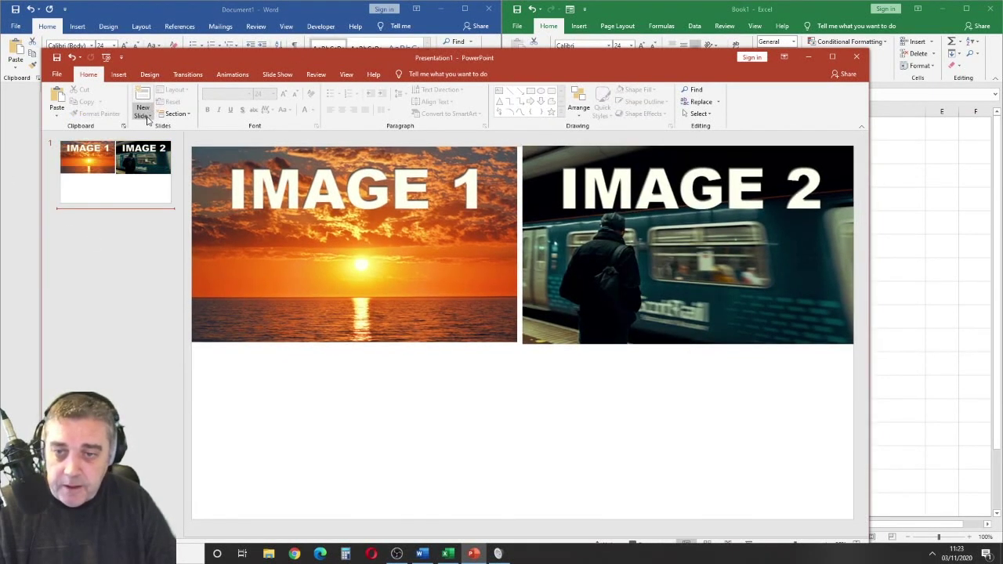
pyautogui.click(146, 118)
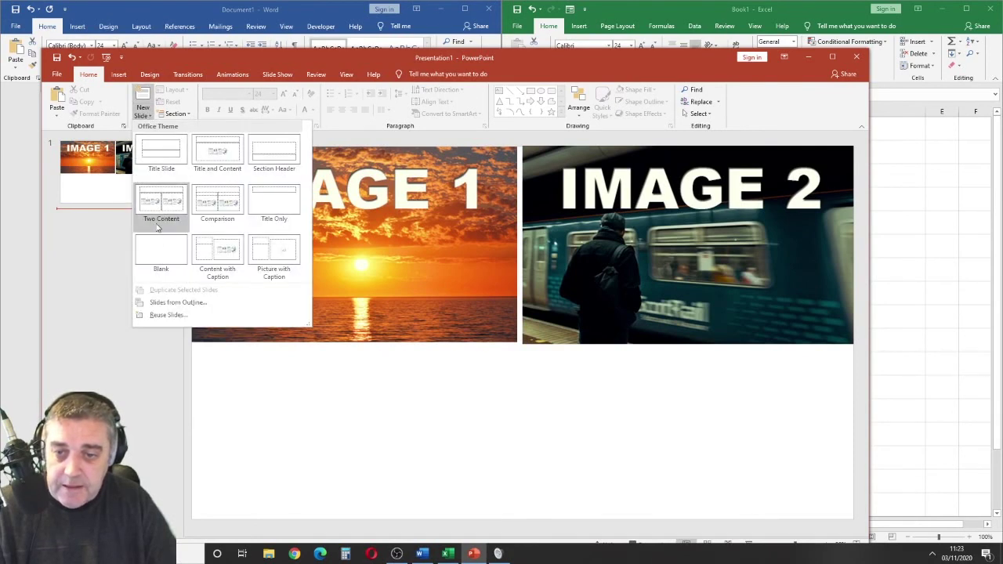
pyautogui.click(161, 248)
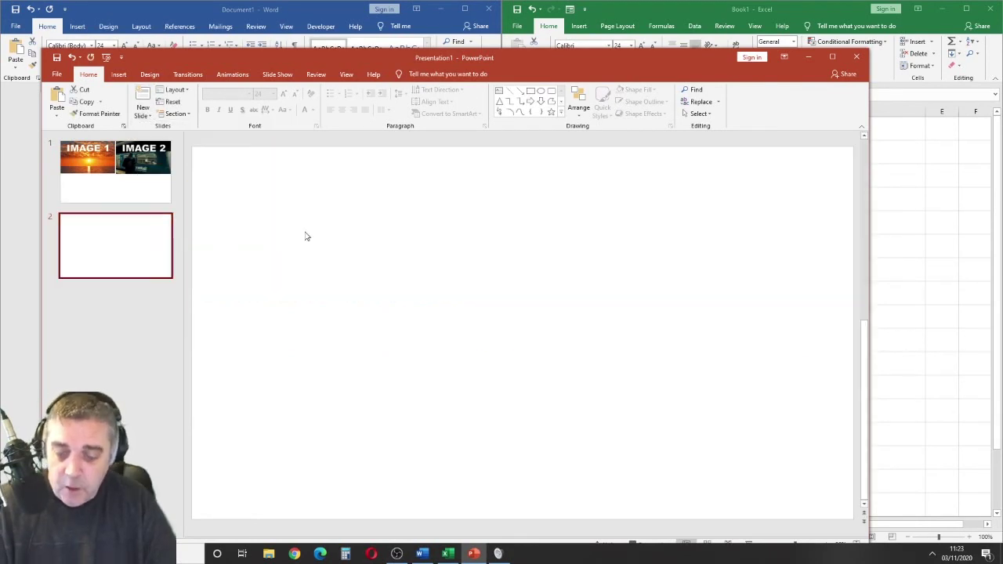
# Paste IMAGE 1 from clipboard history (Win+V) onto slide 2 and move it toward the upper left.
pyautogui.press('super+v')
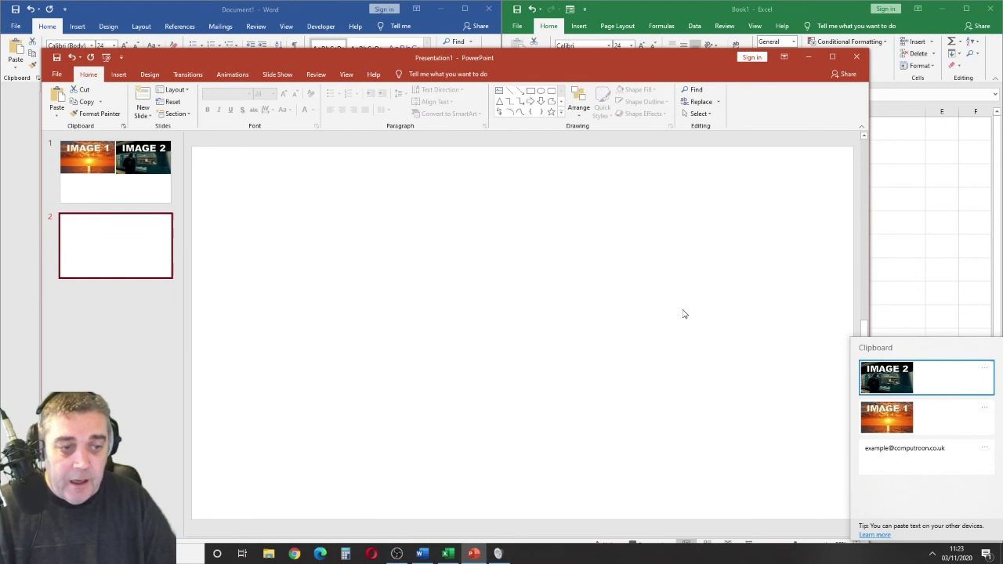
pyautogui.click(872, 422)
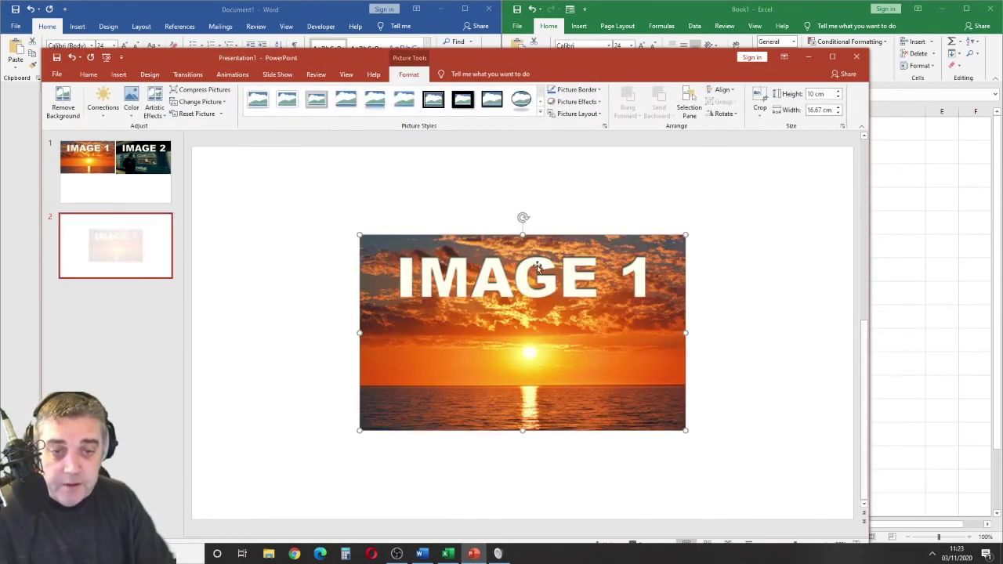
pyautogui.moveTo(478, 310); pyautogui.dragTo(375, 259)
pyautogui.click(717, 322)
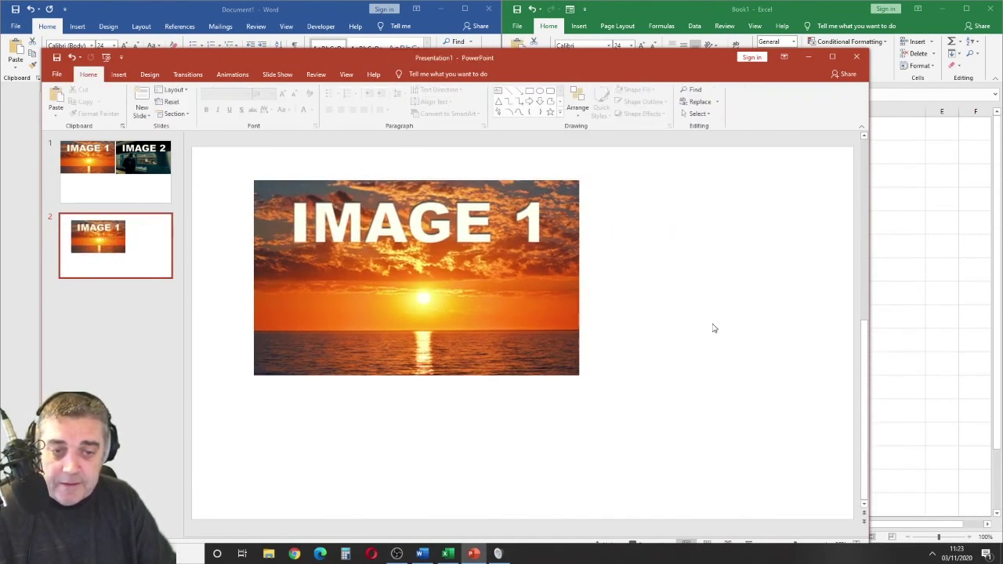
# Paste IMAGE 2 from clipboard history and place it overlapping IMAGE 1's lower right.
pyautogui.press('super+v')
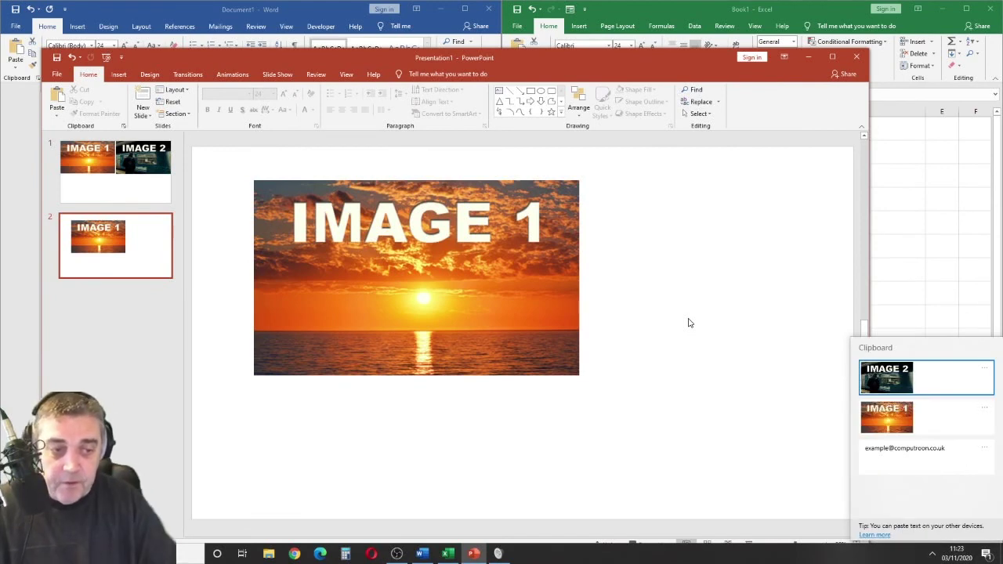
pyautogui.click(888, 387)
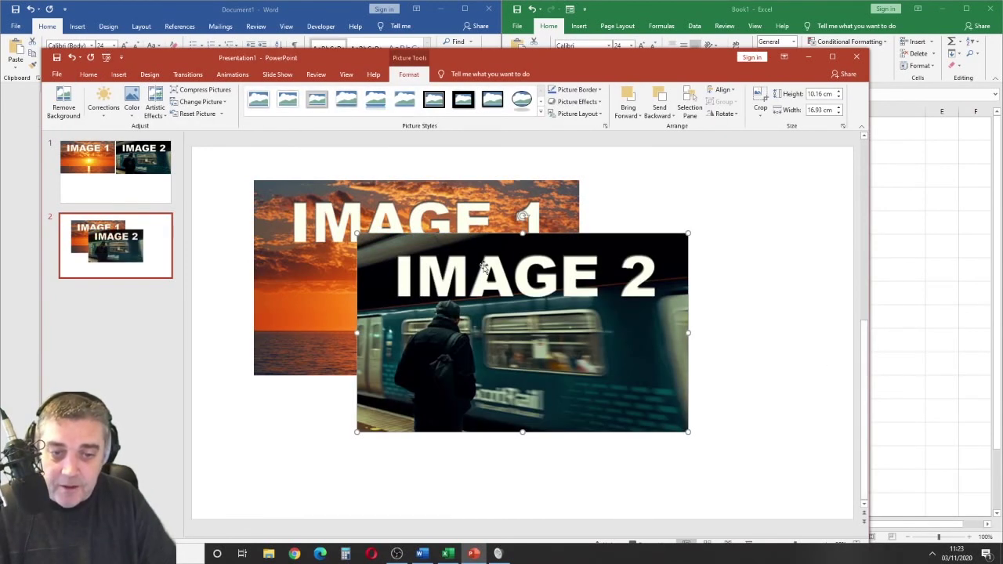
pyautogui.moveTo(453, 293); pyautogui.dragTo(559, 340)
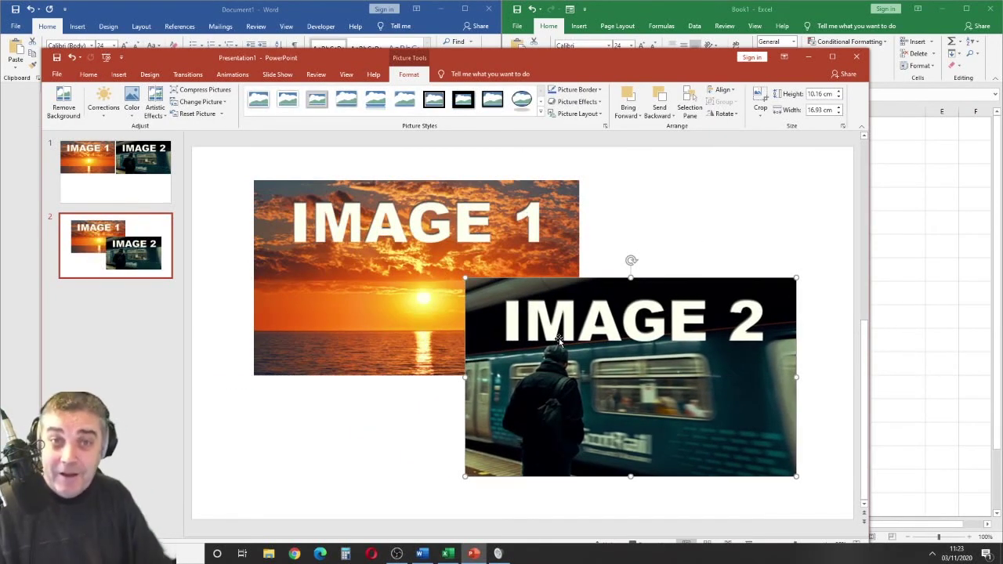